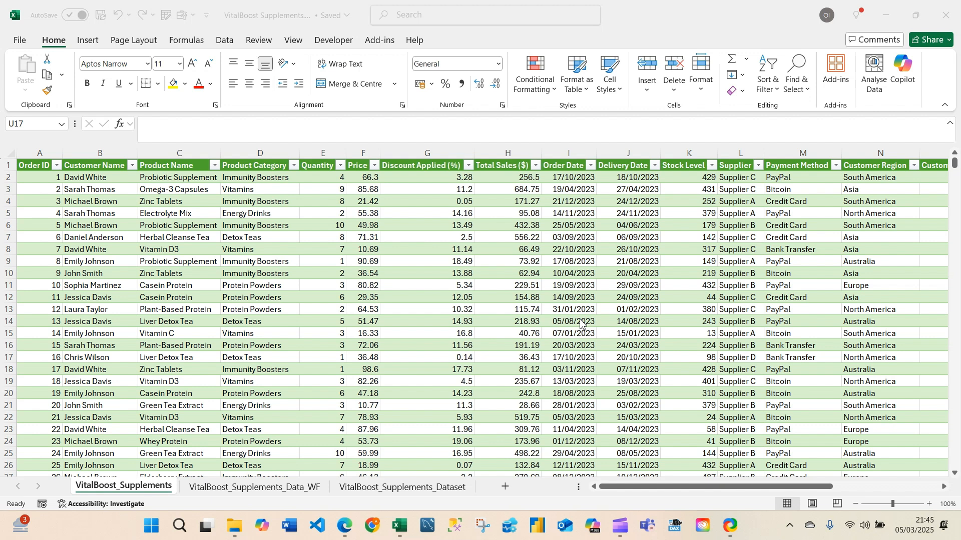
# - Look over the order records across the columns of the VitalBoost_Supplements sheet
pyautogui.click(263, 249)
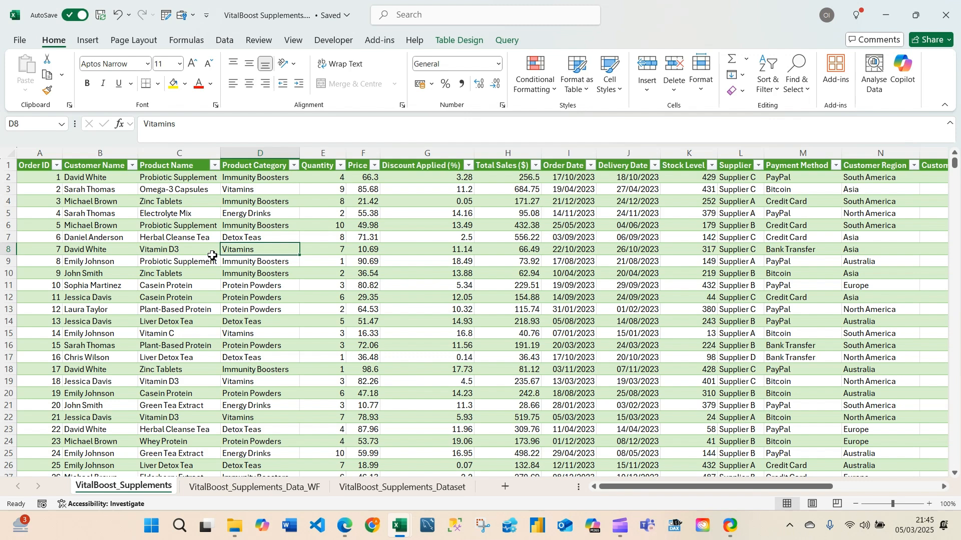
pyautogui.click(188, 250)
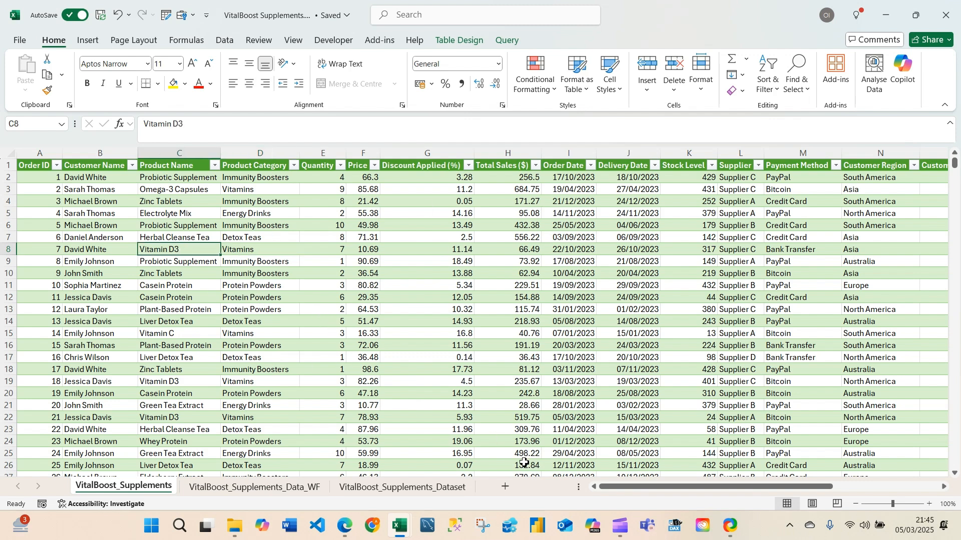
pyautogui.moveTo(668, 488); pyautogui.dragTo(242, 338)
pyautogui.click(243, 315)
pyautogui.click(254, 346)
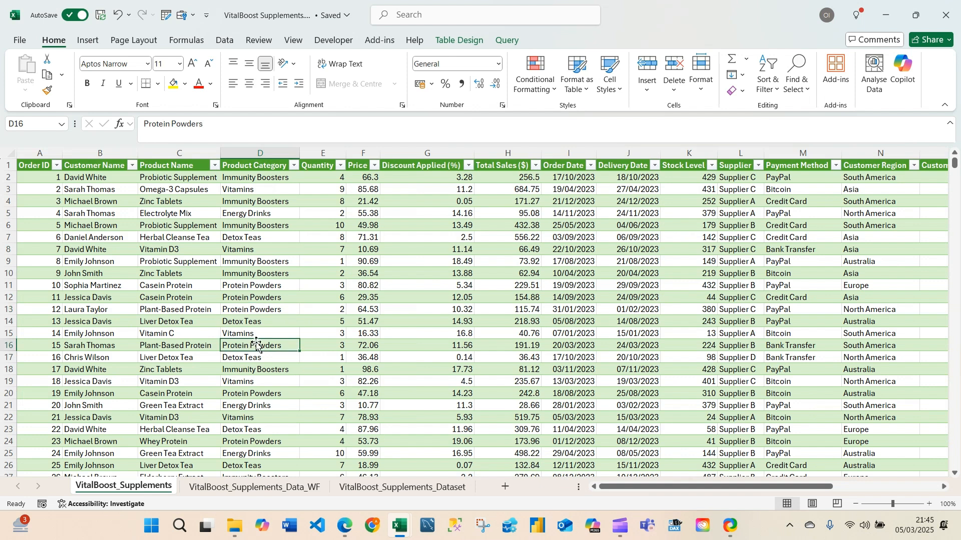
pyautogui.click(339, 314)
pyautogui.click(393, 308)
pyautogui.click(133, 265)
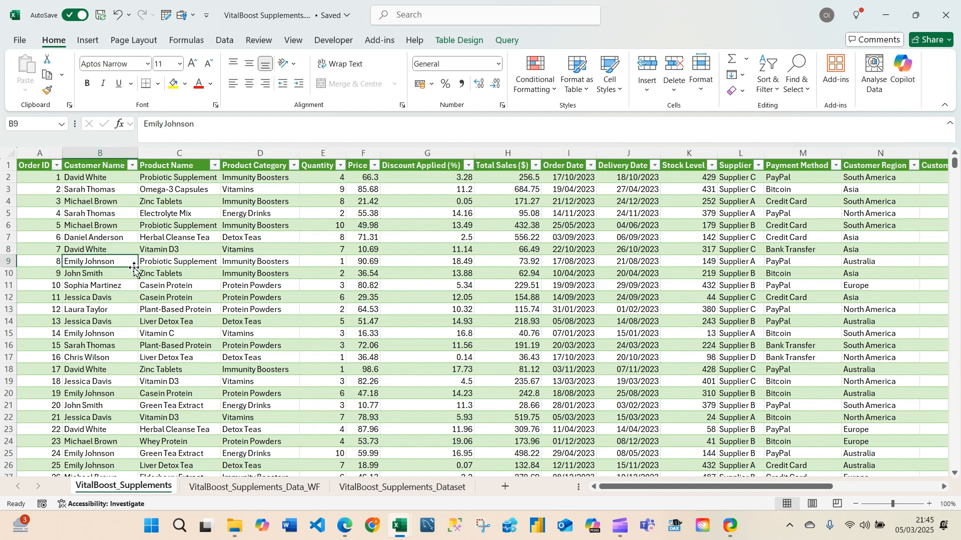
pyautogui.click(164, 321)
pyautogui.click(200, 383)
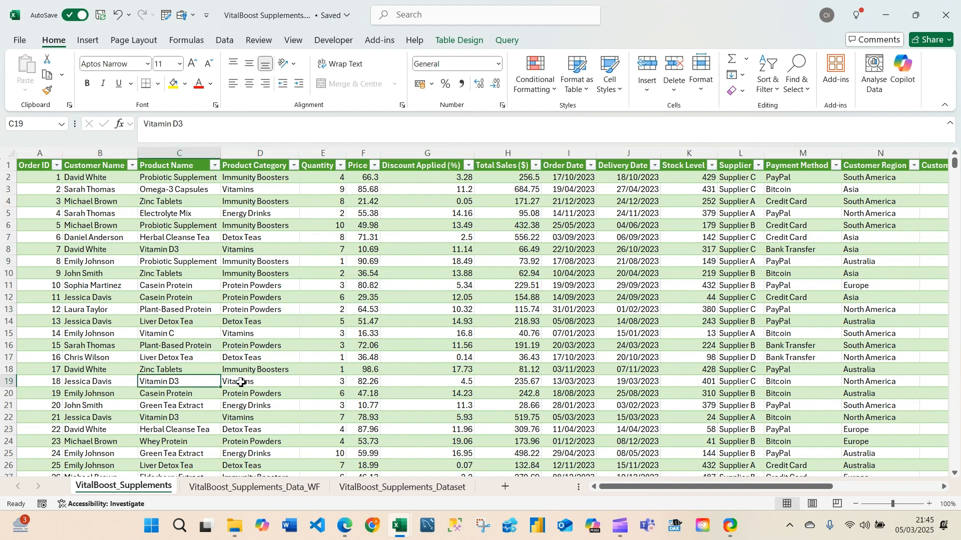
pyautogui.click(298, 384)
pyautogui.click(359, 310)
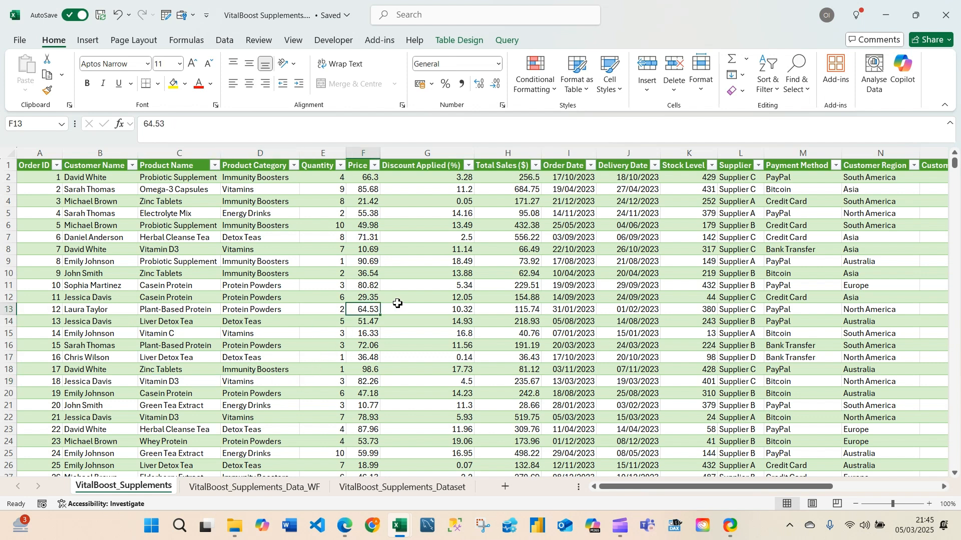
pyautogui.click(500, 377)
pyautogui.click(581, 288)
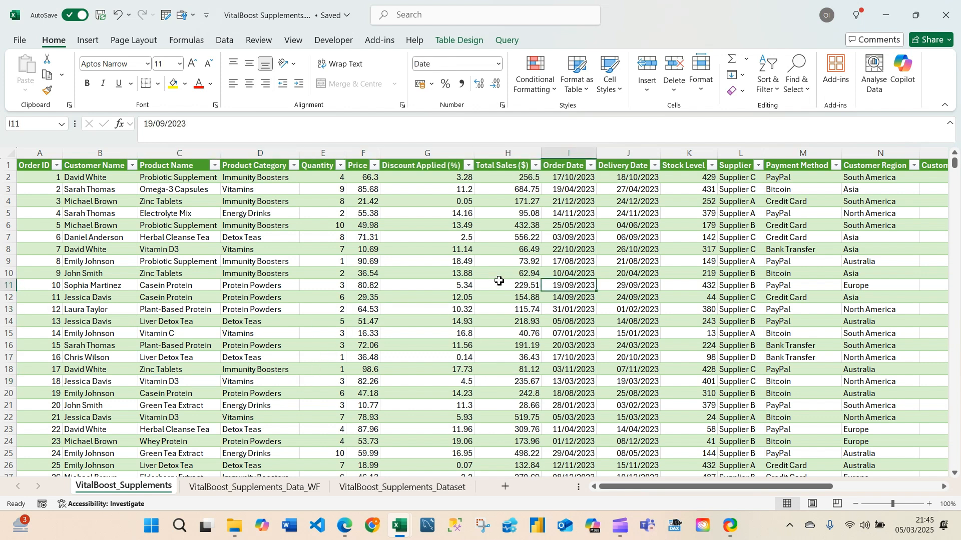
pyautogui.click(293, 266)
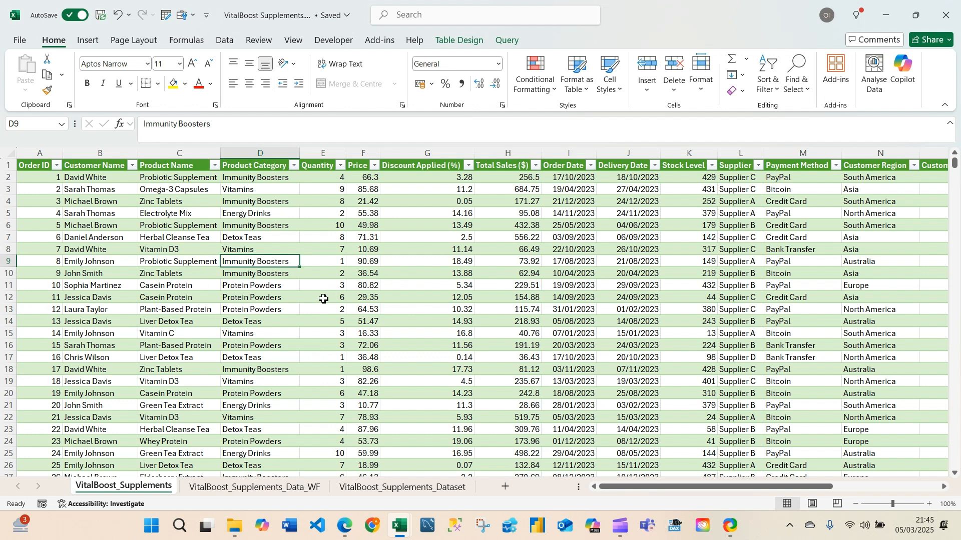
# - Copy the entire VitalBoost_Supplements table including its header row, and switch to the blank Book1 workbook
pyautogui.click(111, 248)
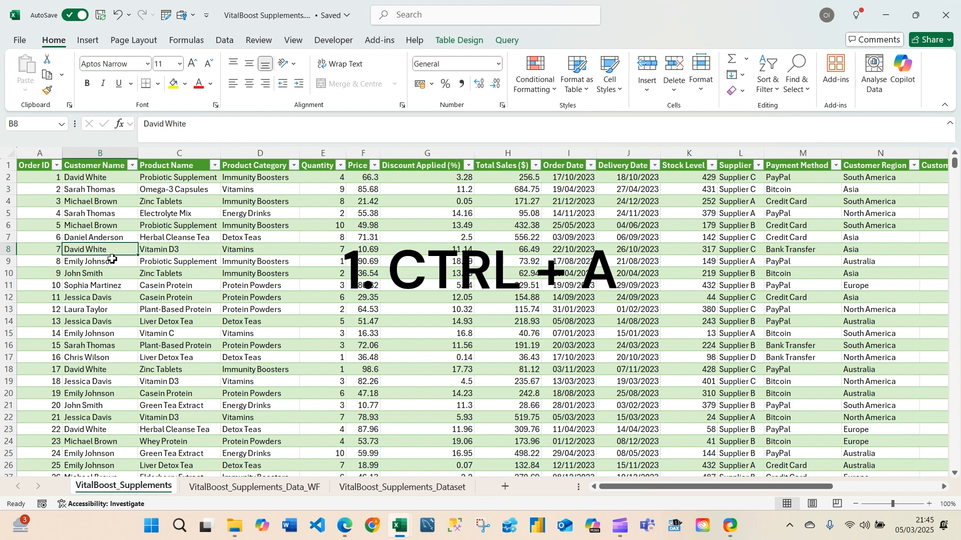
pyautogui.hotkey('ctrl', 'a')
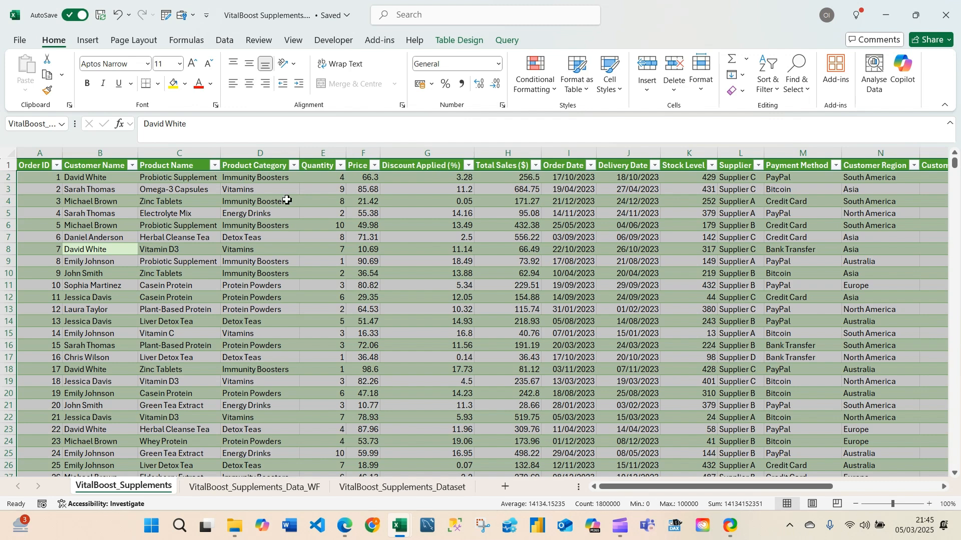
pyautogui.hotkey('ctrl', 'a')
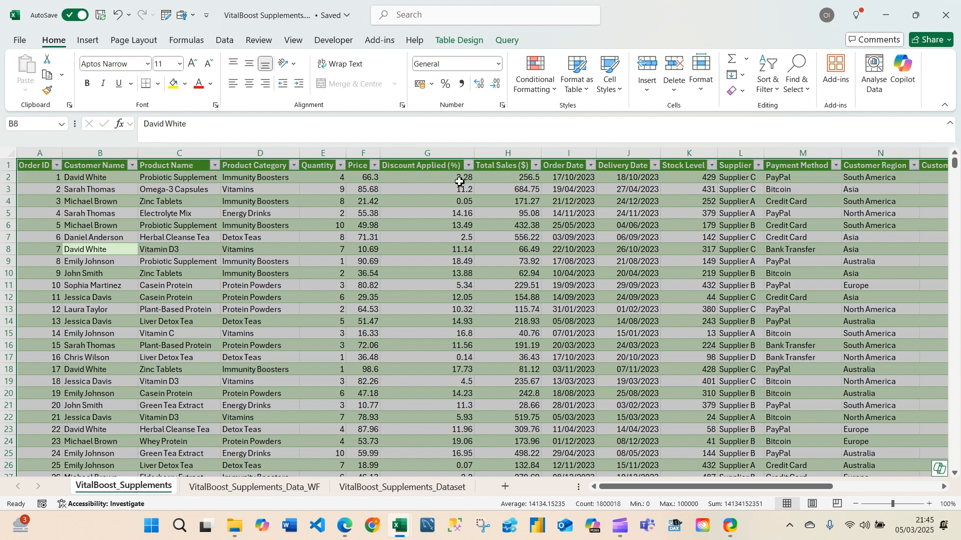
pyautogui.moveTo(667, 490); pyautogui.dragTo(773, 489)
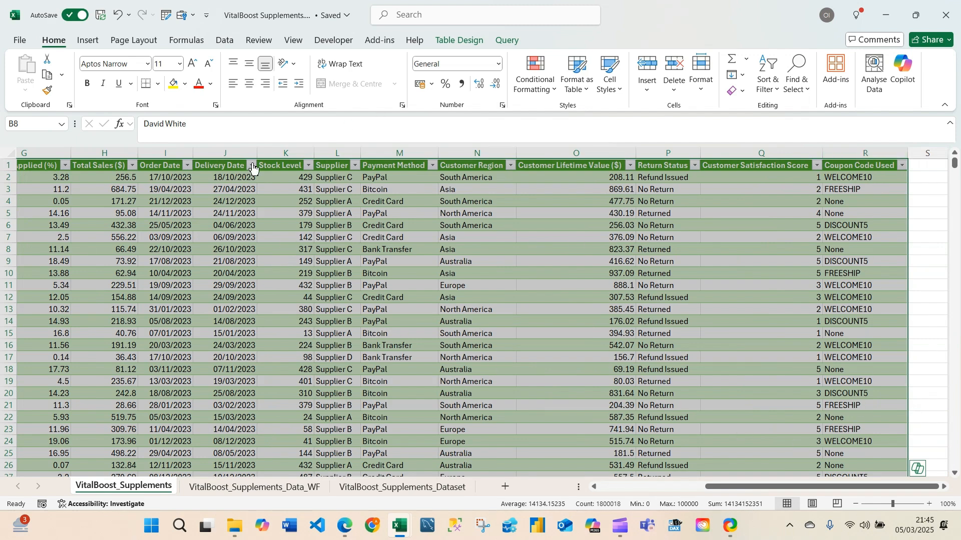
pyautogui.moveTo(955, 169); pyautogui.dragTo(951, 479)
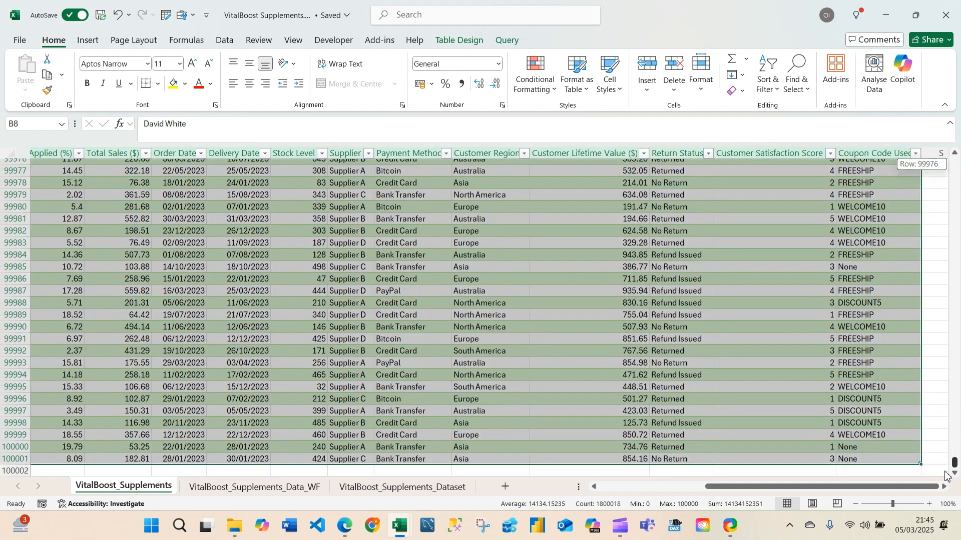
pyautogui.click(670, 487)
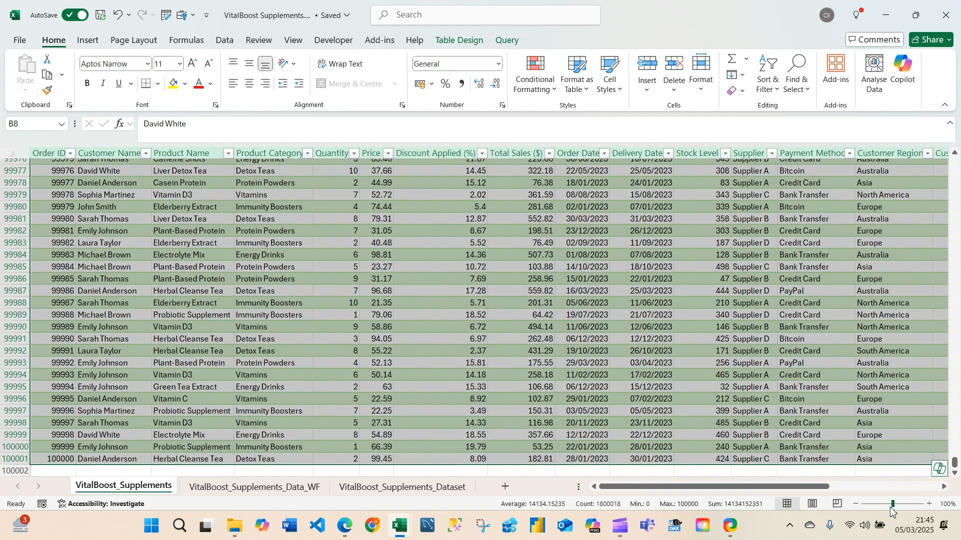
pyautogui.moveTo(813, 488); pyautogui.dragTo(944, 498)
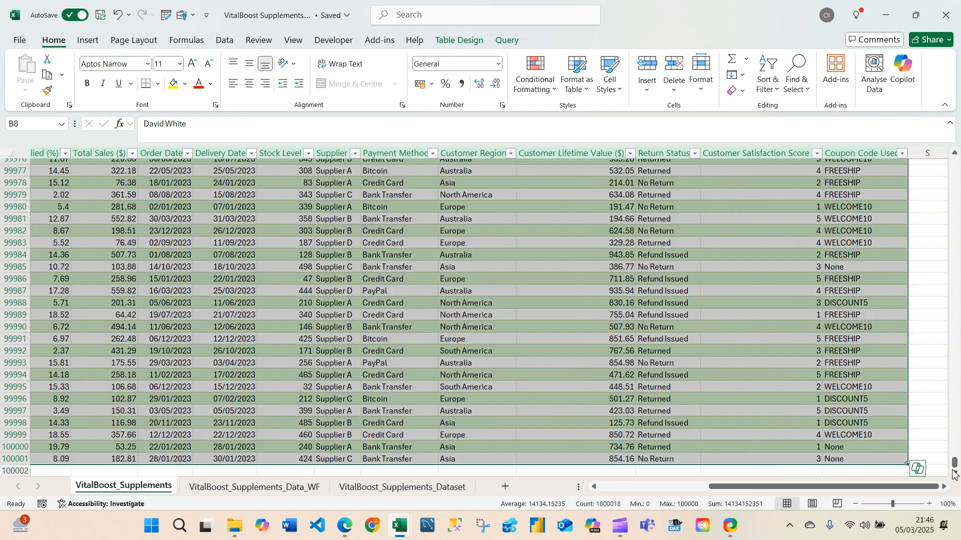
pyautogui.moveTo(954, 464); pyautogui.dragTo(957, 161)
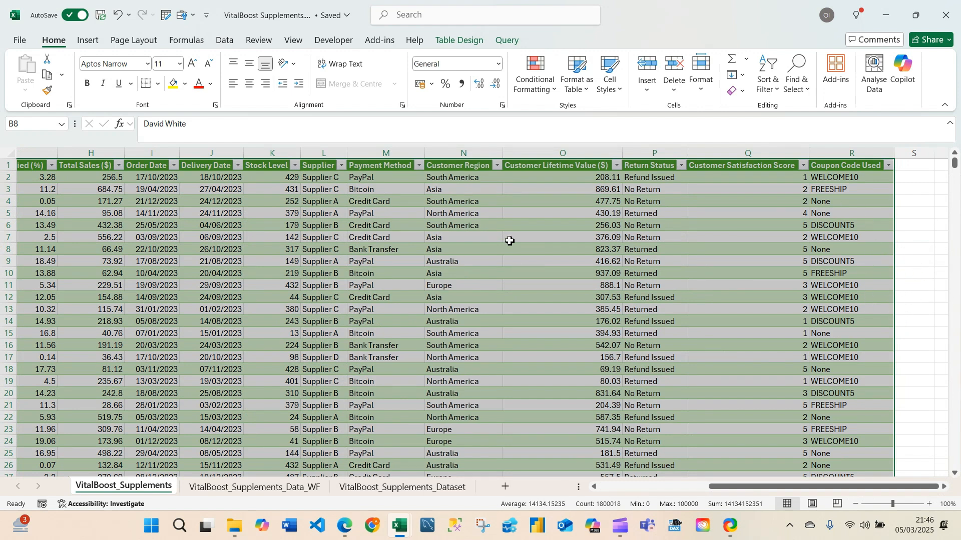
pyautogui.click(655, 493)
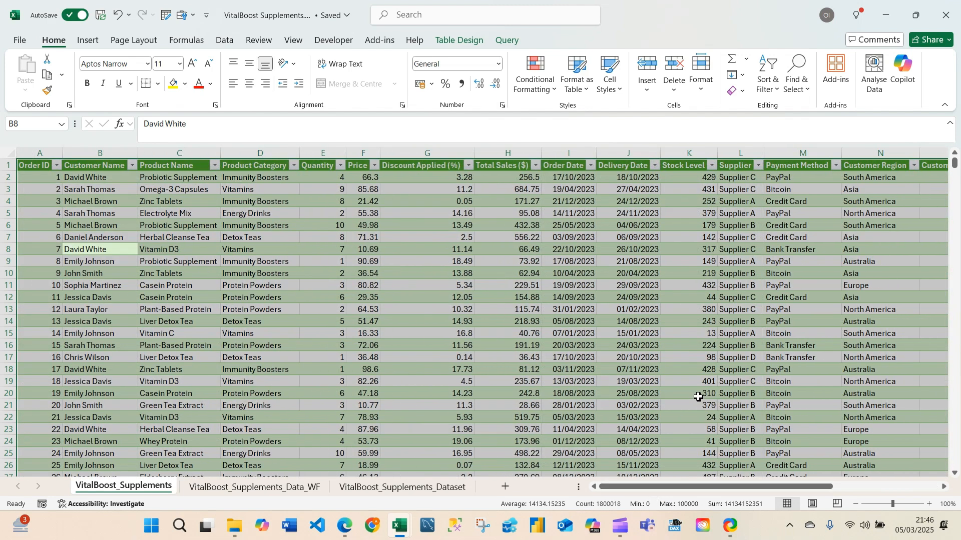
pyautogui.hotkey('ctrl', 'c')
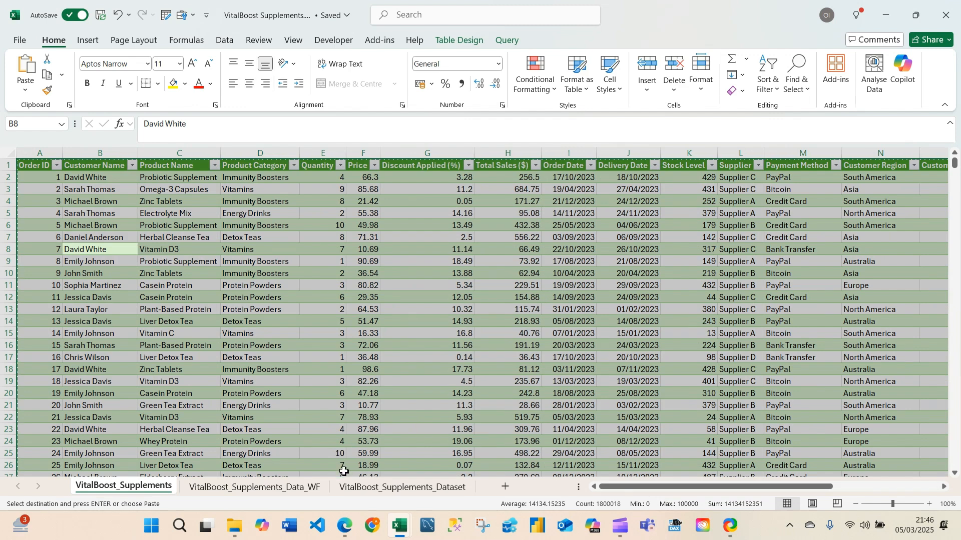
pyautogui.moveTo(404, 526)
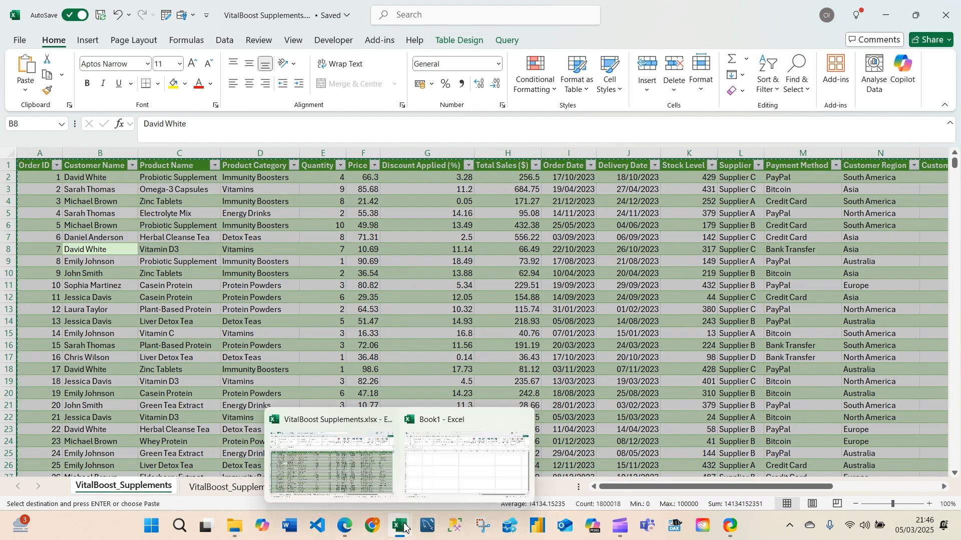
pyautogui.click(441, 473)
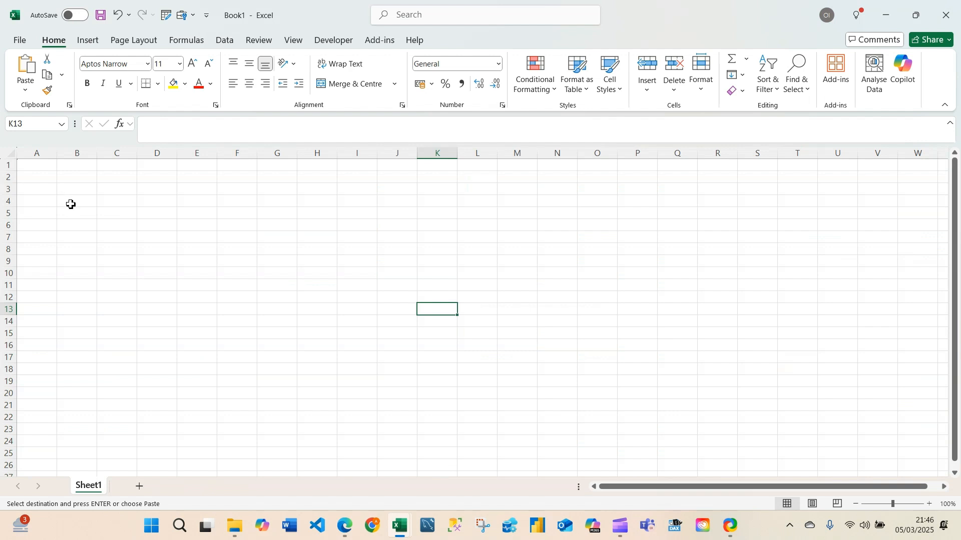
# - Try pasting the copied table as values only at cell K13, and undo the paste
pyautogui.hotkey('ctrl', 'alt', 'v')
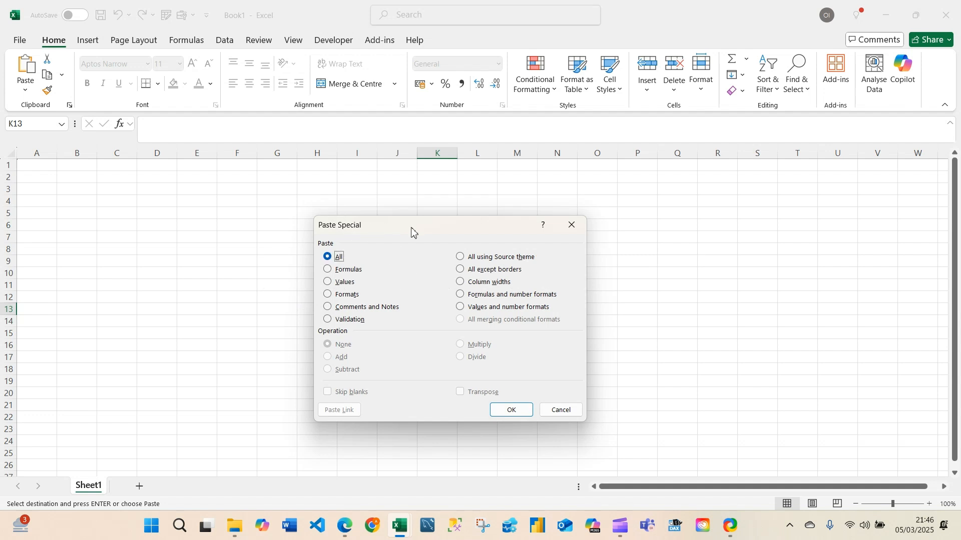
pyautogui.moveTo(413, 231); pyautogui.dragTo(335, 224)
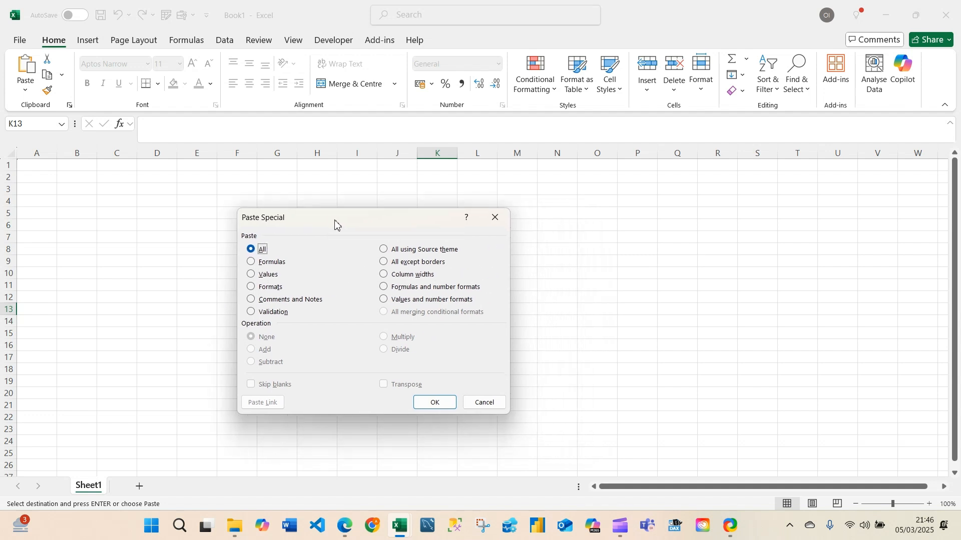
pyautogui.click(251, 274)
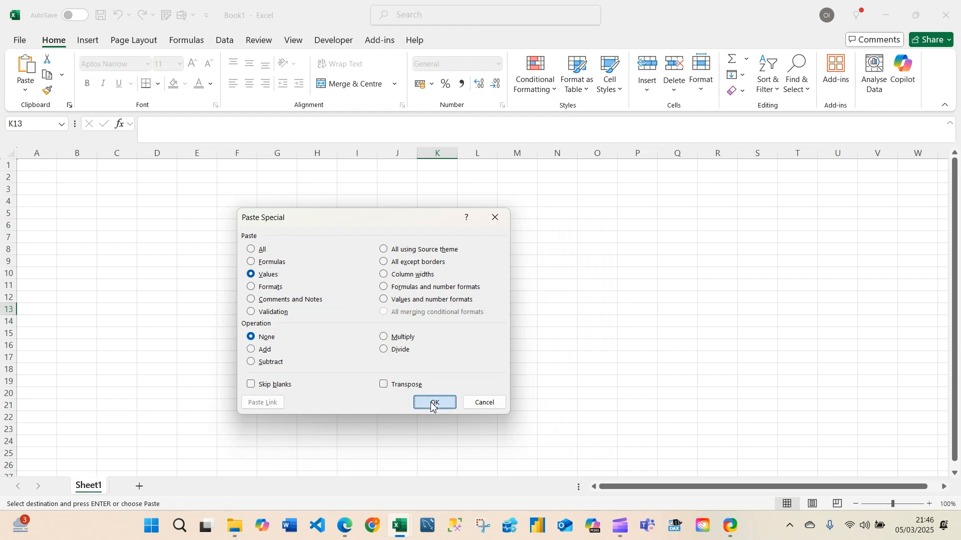
pyautogui.click(433, 402)
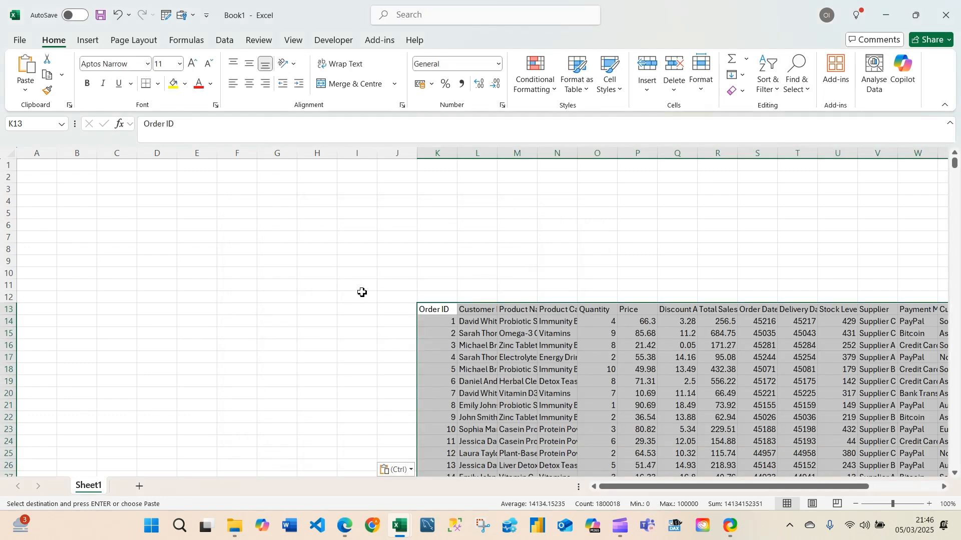
pyautogui.hotkey('ctrl', 'z')
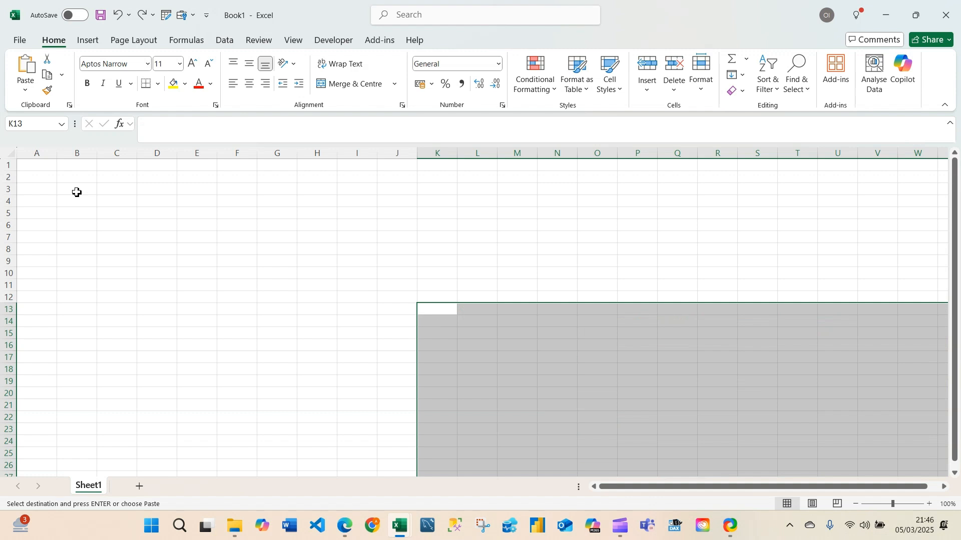
# - Paste the copied table at cell A1 of Sheet1 using the Values and number formats option
pyautogui.click(36, 164)
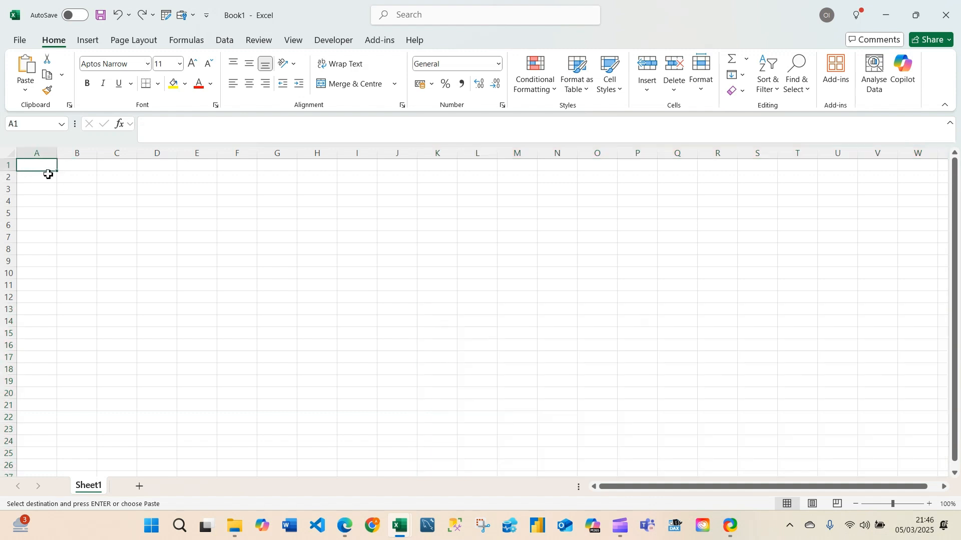
pyautogui.hotkey('ctrl', 'alt', 'v')
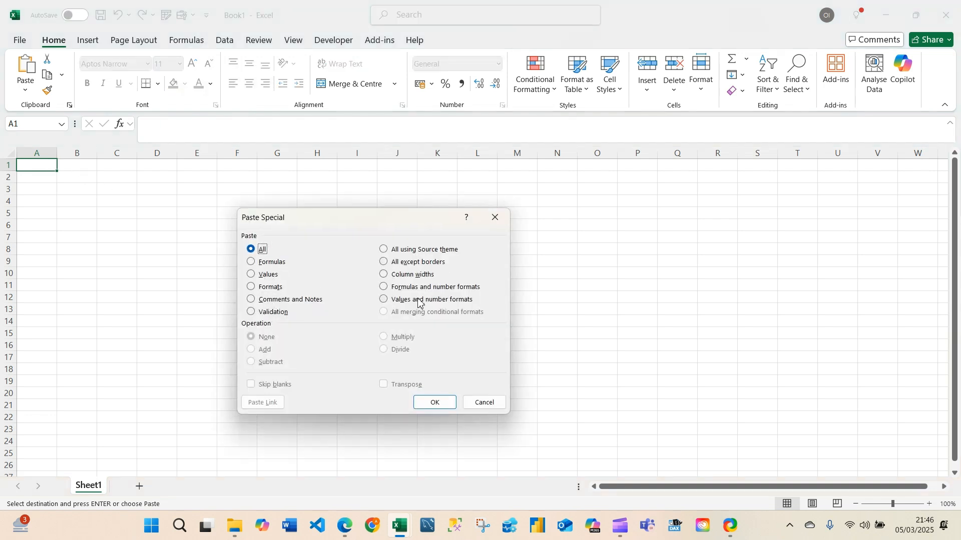
pyautogui.click(270, 275)
pyautogui.click(429, 301)
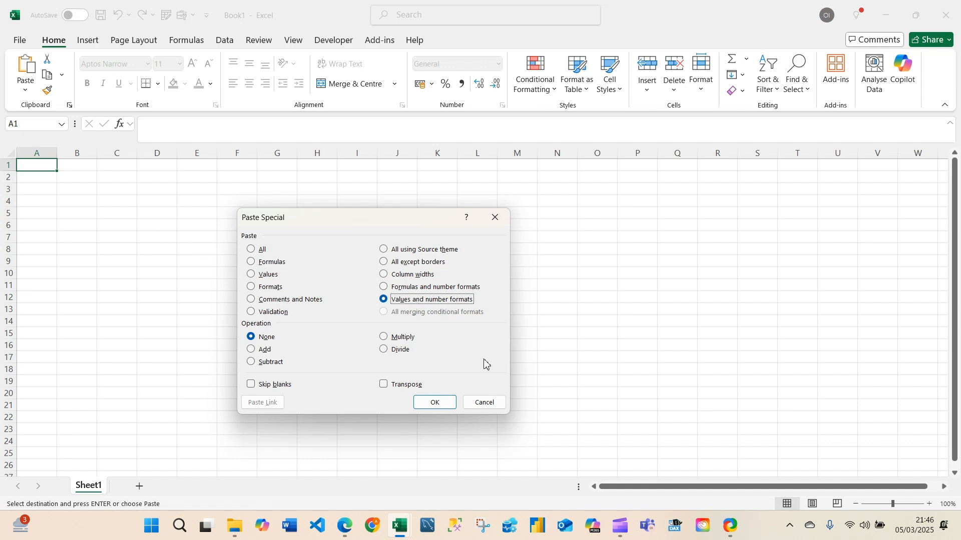
pyautogui.click(437, 402)
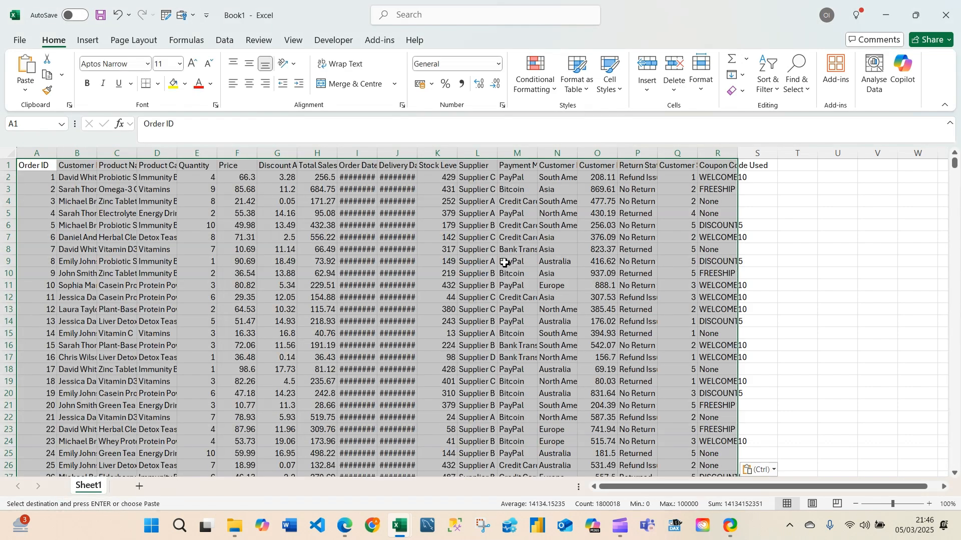
# - Autofit the width of all columns on Sheet1 and clear the whole-sheet selection
pyautogui.click(9, 153)
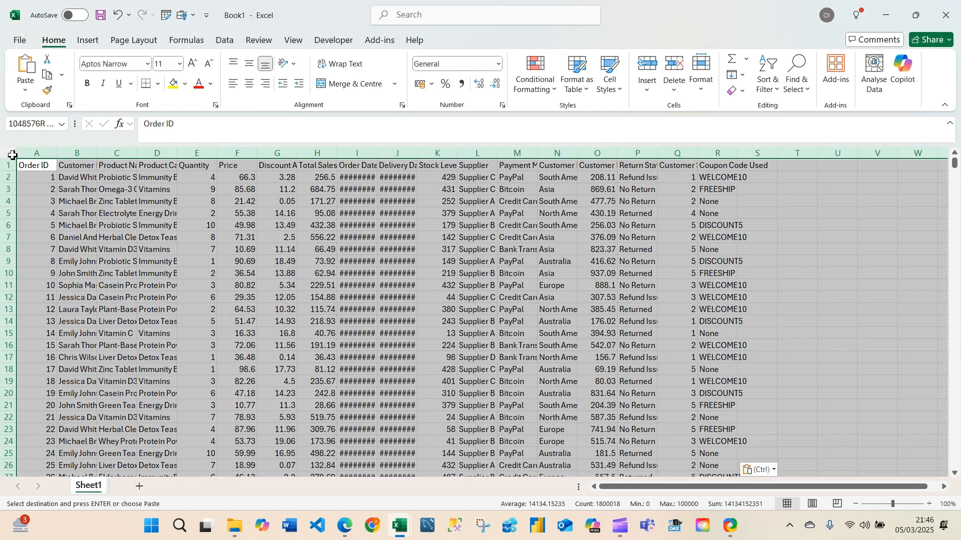
pyautogui.doubleClick(57, 153)
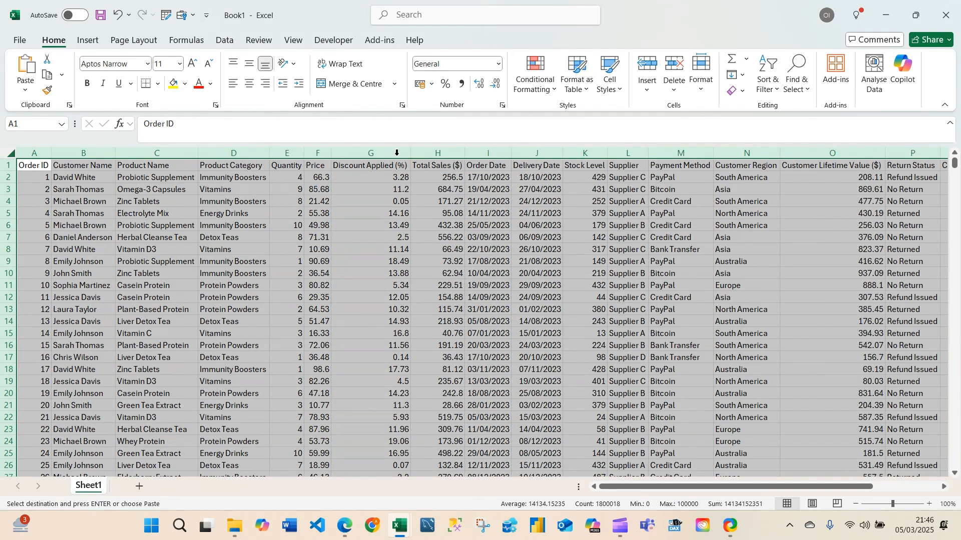
pyautogui.click(222, 236)
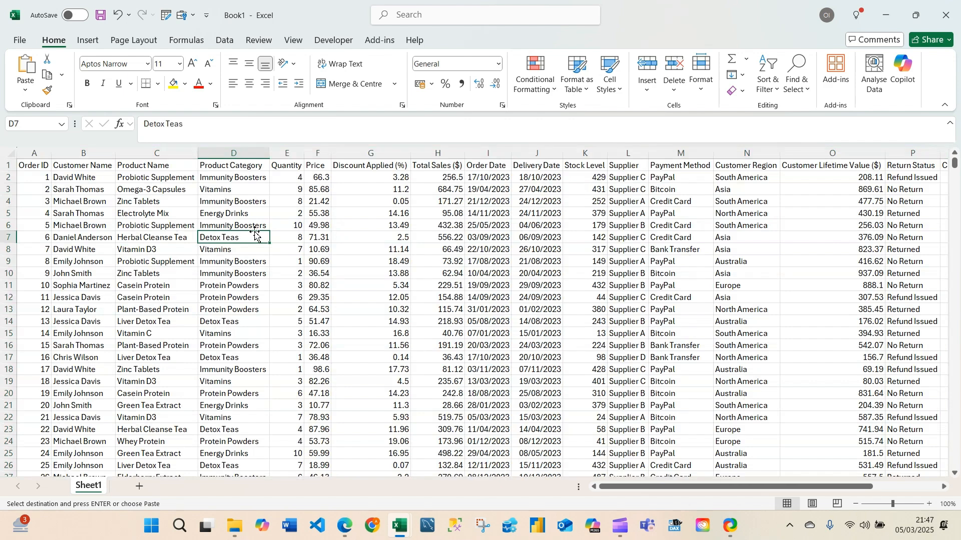
pyautogui.click(527, 285)
pyautogui.click(668, 306)
pyautogui.moveTo(727, 488); pyautogui.dragTo(697, 496)
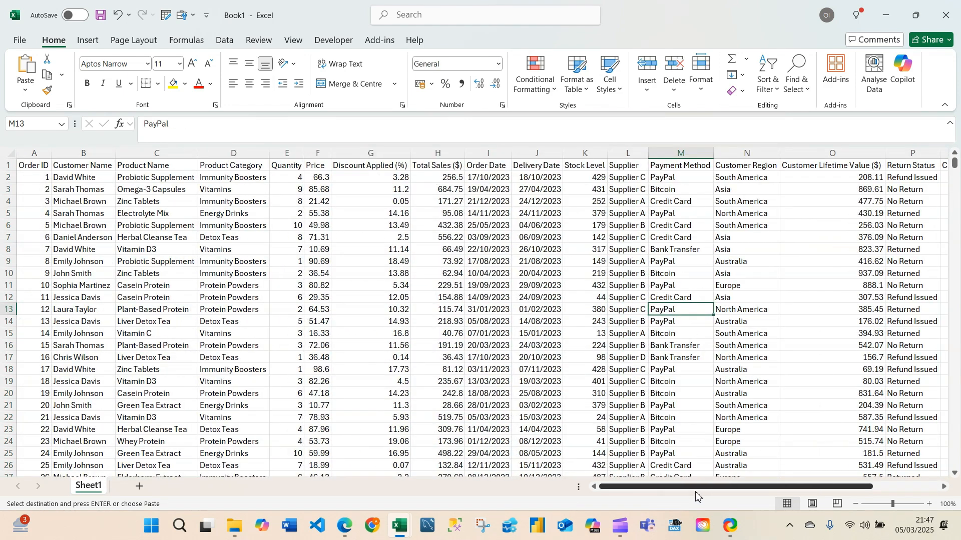
pyautogui.click(403, 349)
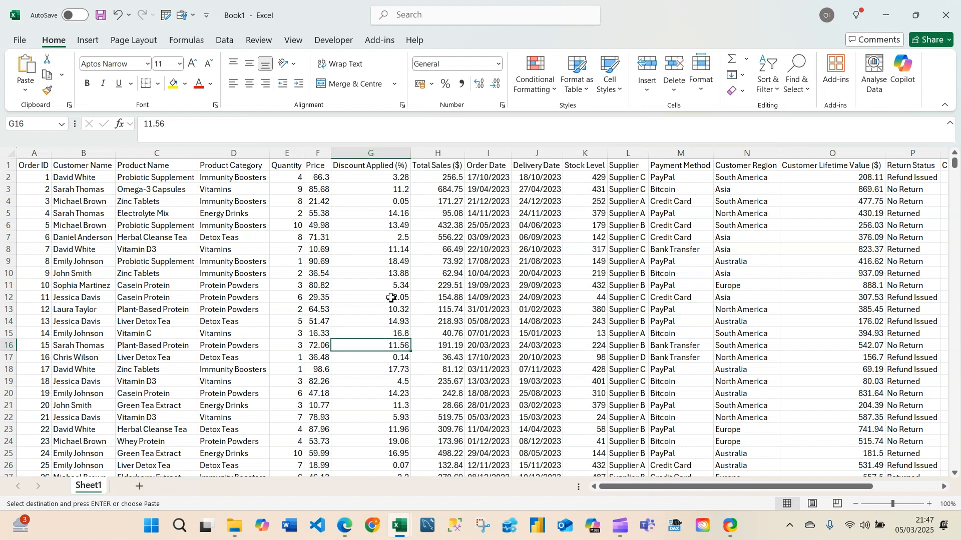
pyautogui.click(379, 310)
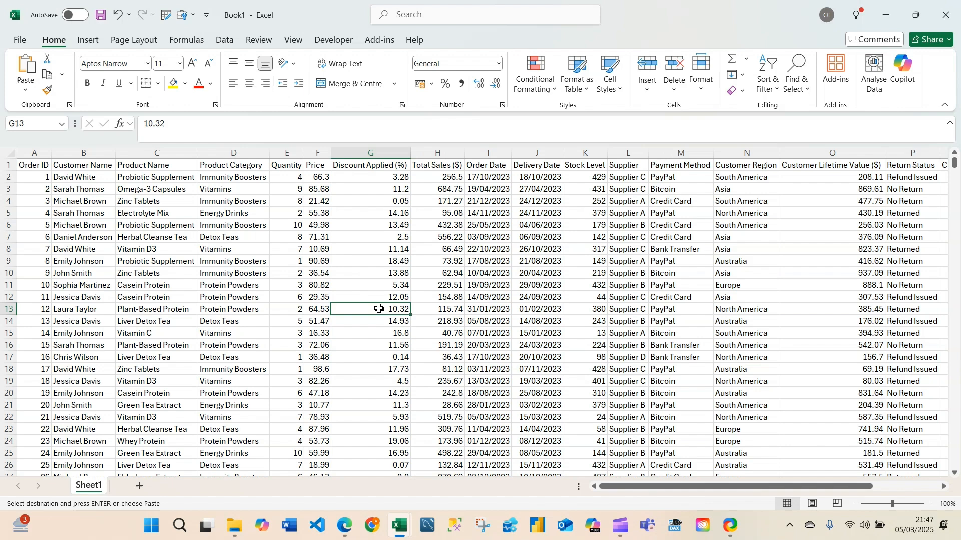
pyautogui.click(249, 296)
pyautogui.click(358, 274)
pyautogui.click(377, 354)
pyautogui.press('Up')
pyautogui.press('Up')
pyautogui.press('Up')
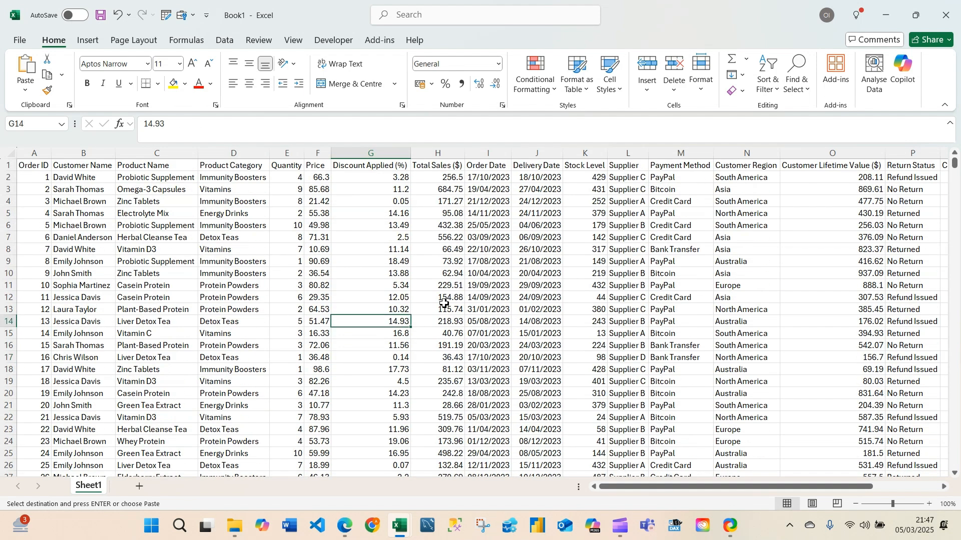
pyautogui.click(386, 261)
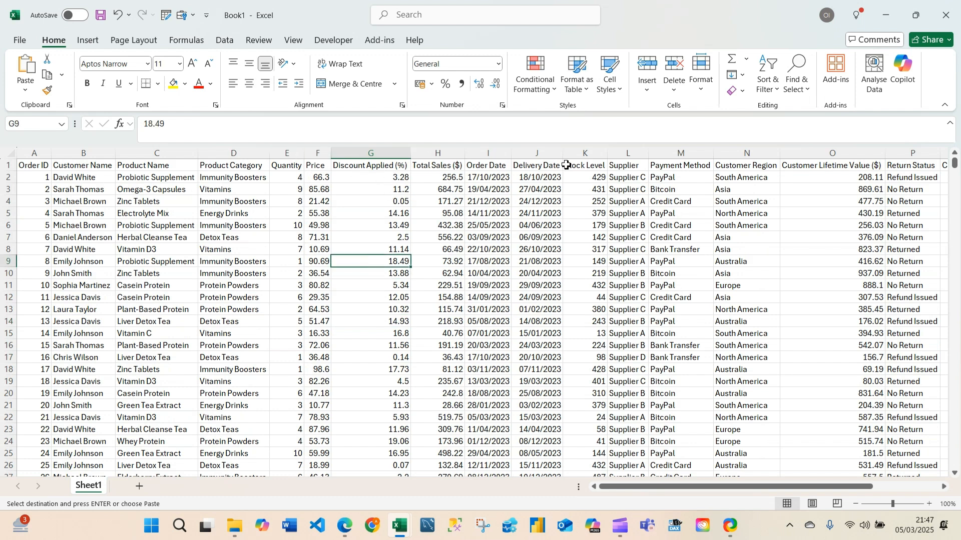
pyautogui.click(256, 250)
pyautogui.click(262, 346)
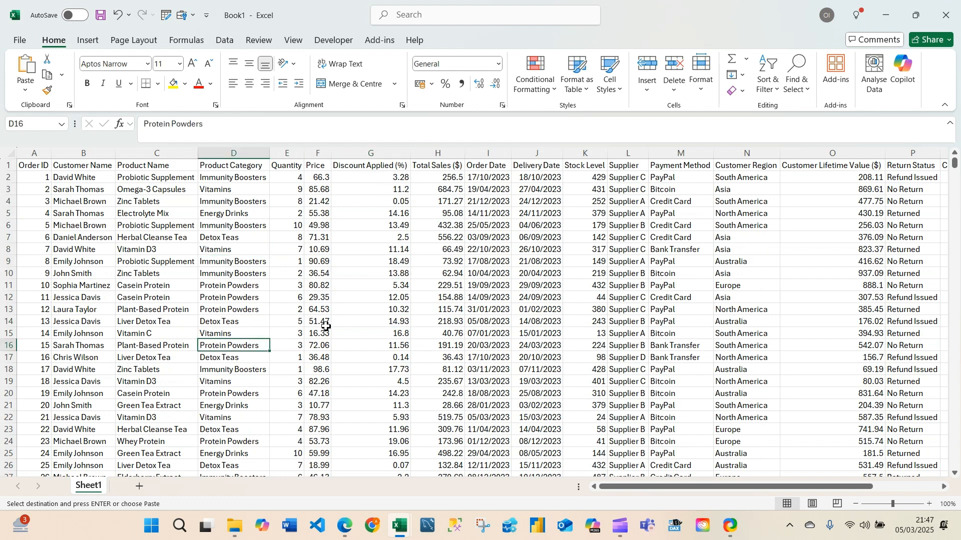
pyautogui.click(349, 322)
# - Convert the pasted data range $A$1:$R$100001 into a table with headers
pyautogui.click(359, 291)
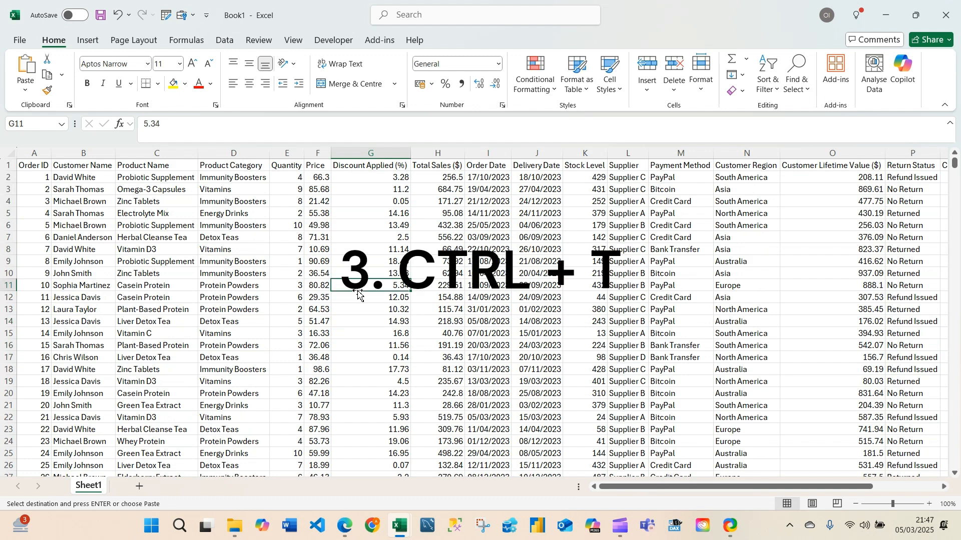
pyautogui.hotkey('ctrl', 't')
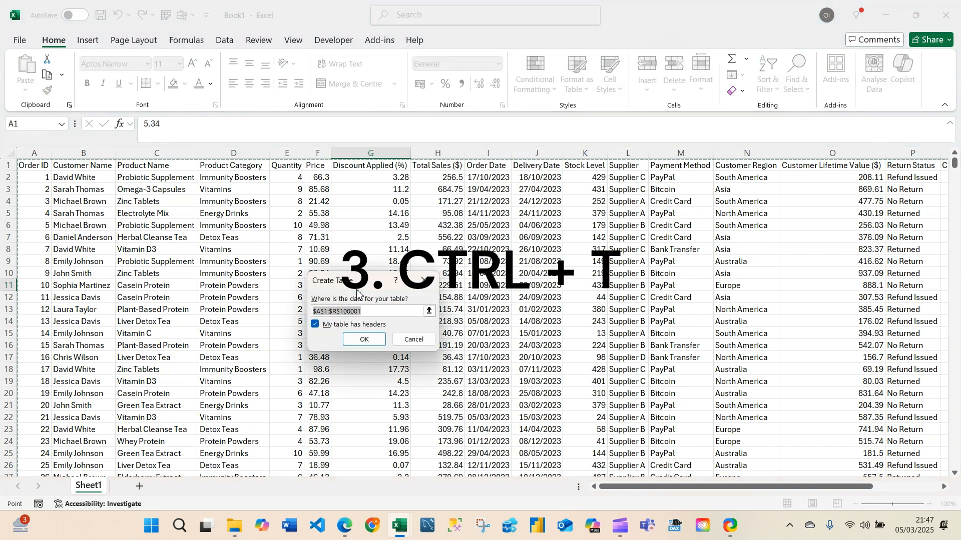
pyautogui.moveTo(360, 290); pyautogui.dragTo(428, 298)
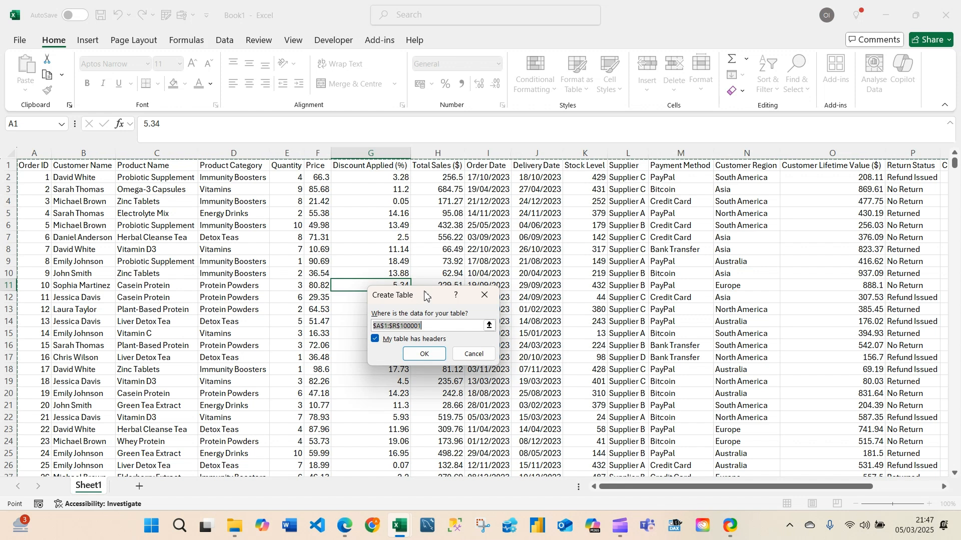
pyautogui.moveTo(425, 296); pyautogui.dragTo(372, 277)
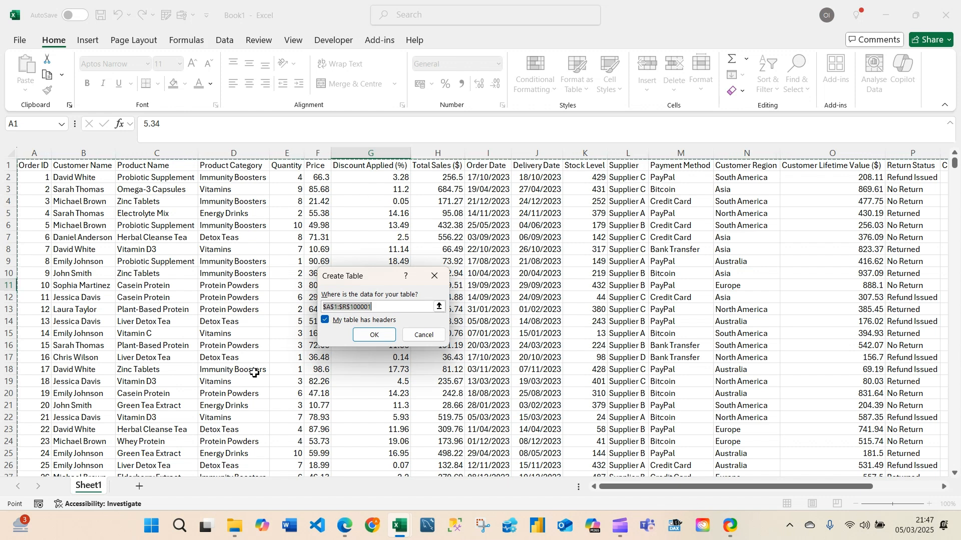
pyautogui.click(374, 335)
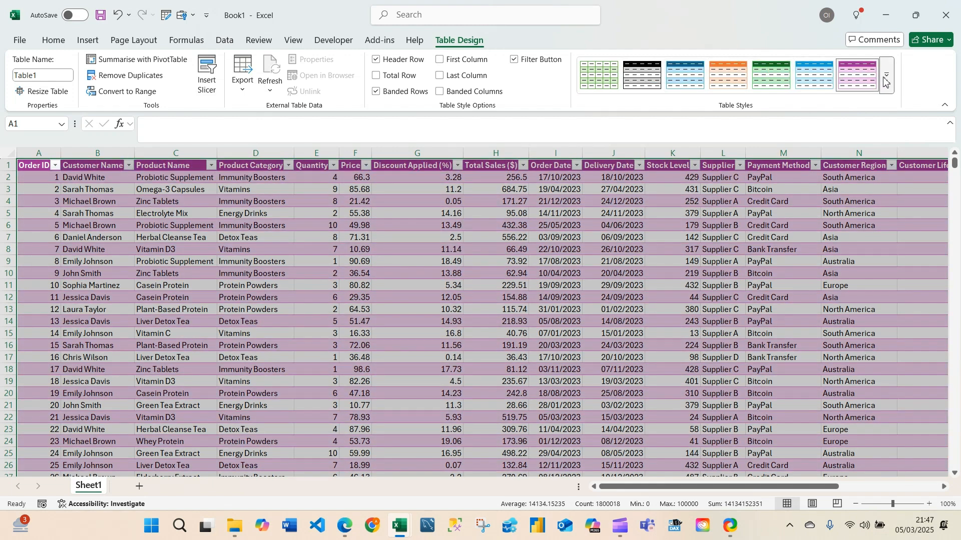
# - Apply the green banded style with gridlines to the table, and clear the whole-table selection
pyautogui.click(599, 75)
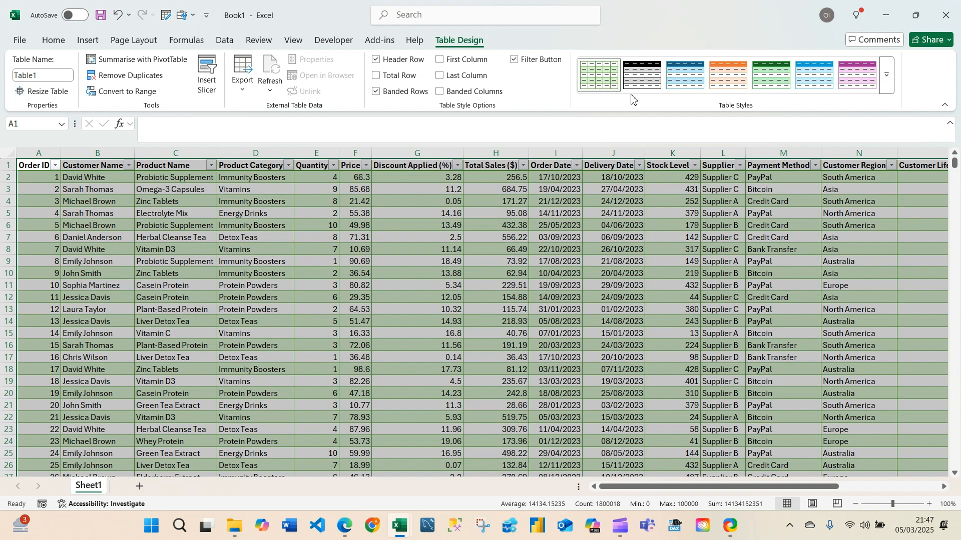
pyautogui.click(487, 275)
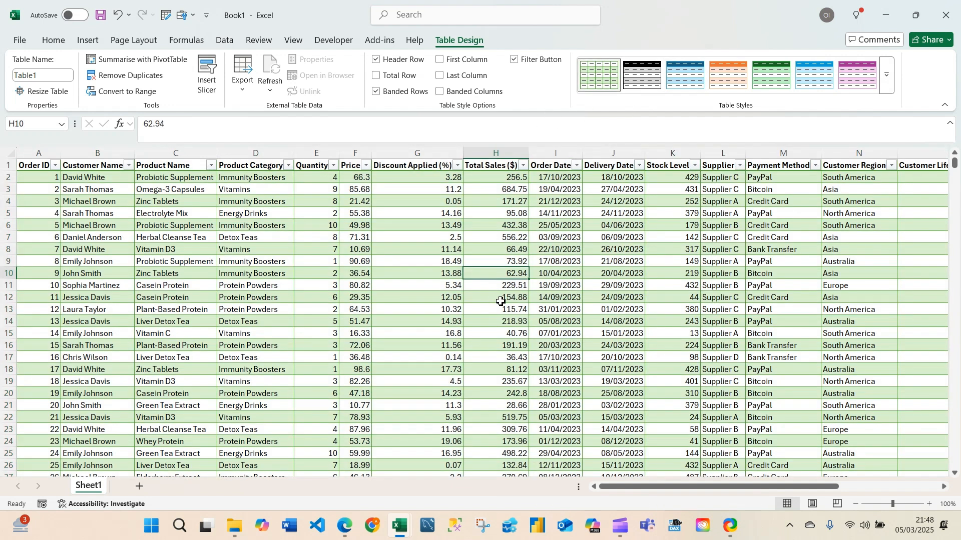
# - Examine the styled table across to its last column, Coupon Code Used, and down its first rows
pyautogui.moveTo(745, 488); pyautogui.dragTo(846, 490)
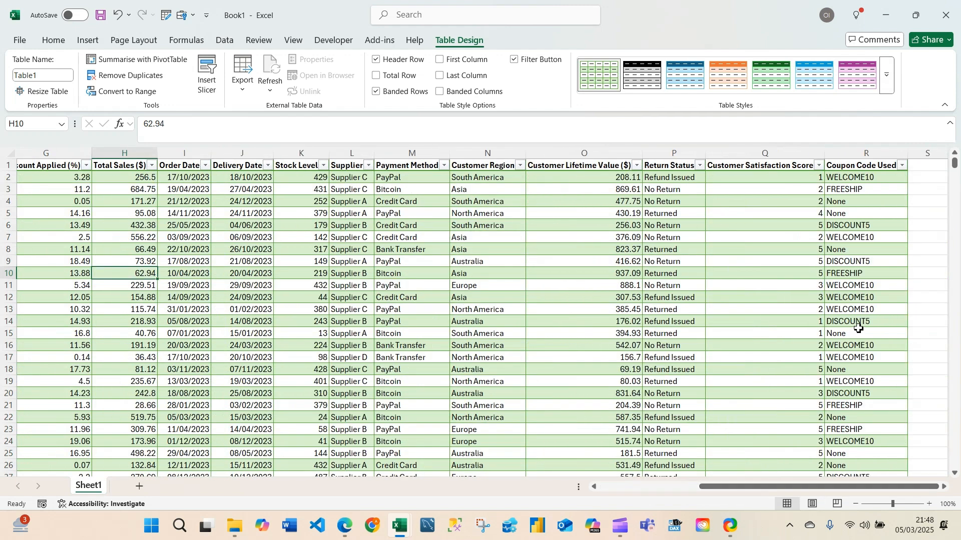
pyautogui.click(917, 250)
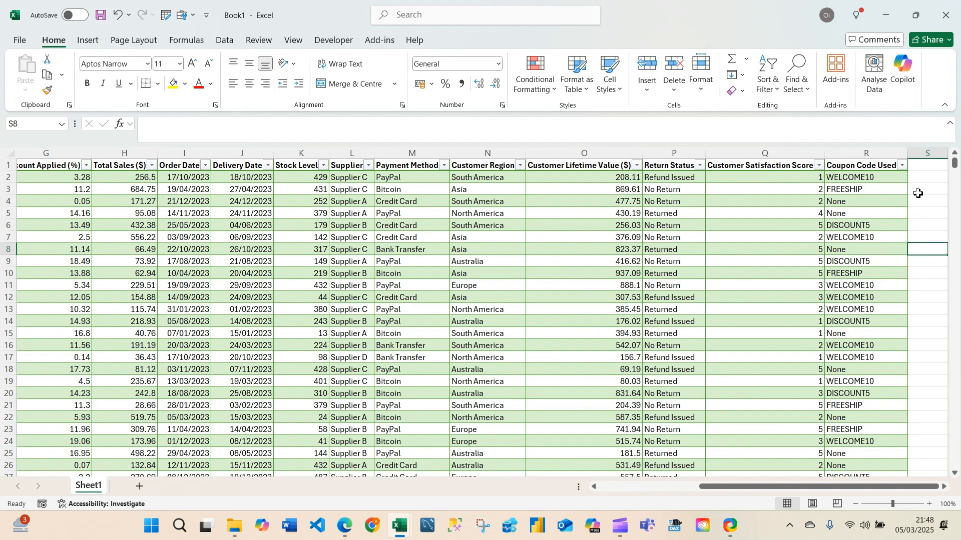
pyautogui.moveTo(800, 488); pyautogui.dragTo(588, 495)
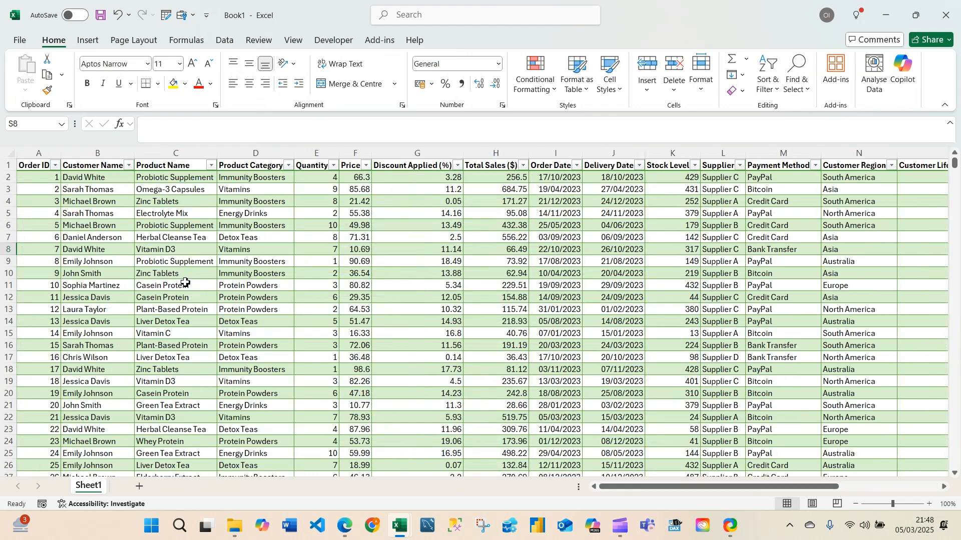
pyautogui.scroll(-4, 140, 265)
pyautogui.scroll(4, 143, 284)
pyautogui.click(419, 298)
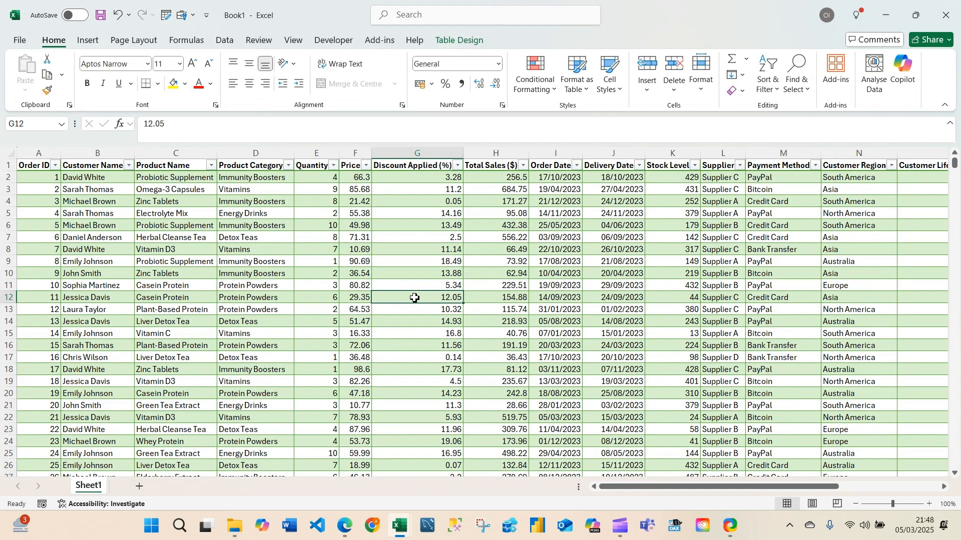
pyautogui.click(404, 336)
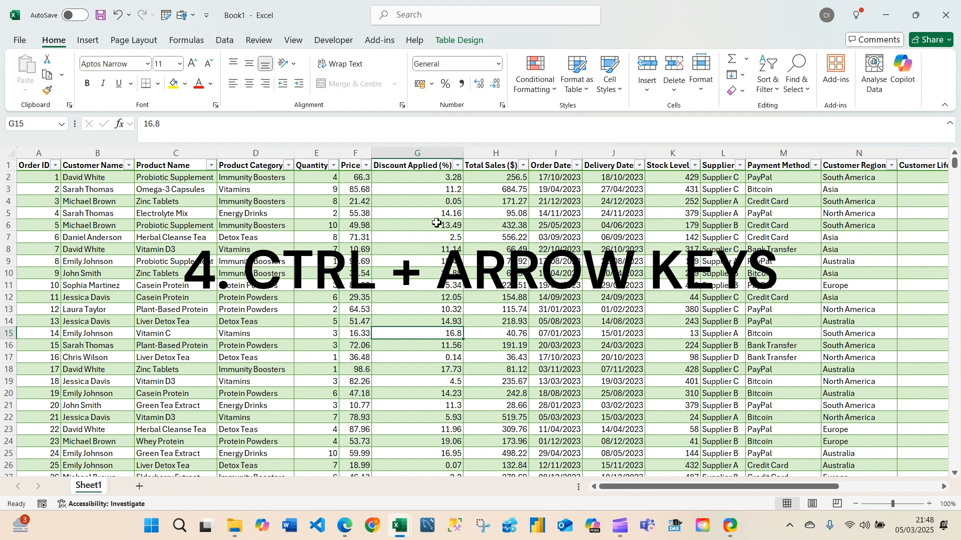
pyautogui.click(426, 178)
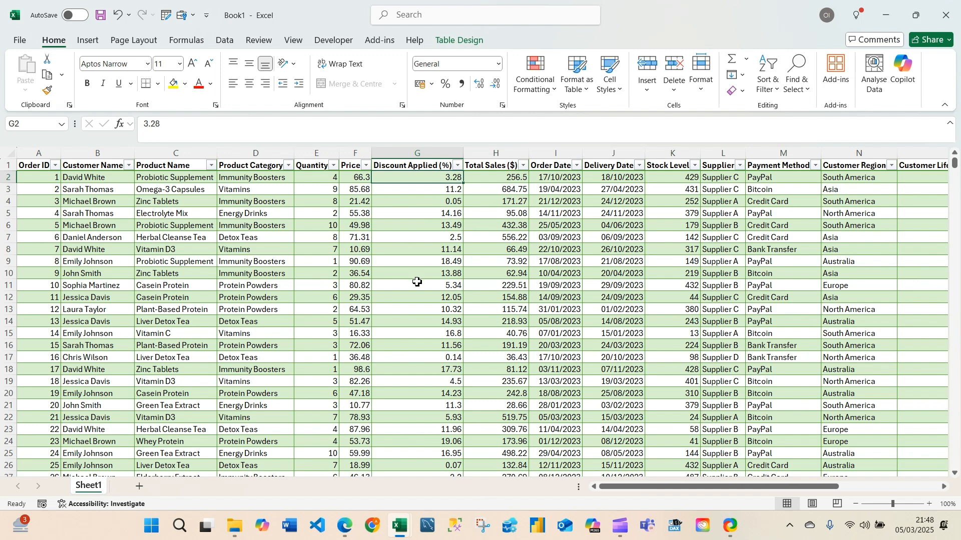
pyautogui.scroll(-2, 417, 281)
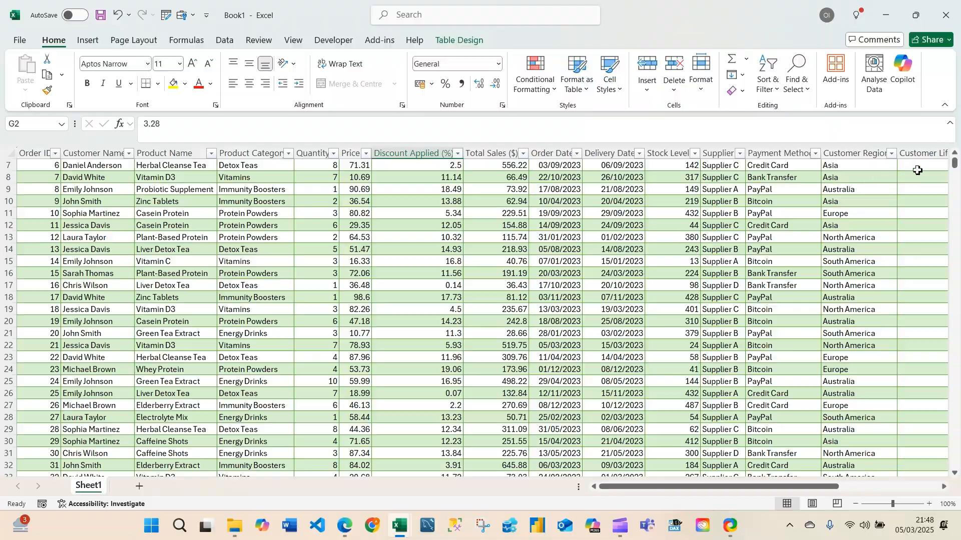
pyautogui.moveTo(955, 166)
pyautogui.mouseDown()
pyautogui.moveTo(946, 363)
pyautogui.moveTo(954, 161)
pyautogui.mouseUp()
pyautogui.click(405, 192)
pyautogui.press('Down')
pyautogui.press('Down')
pyautogui.press('Down')
pyautogui.press('Down')
pyautogui.press('Down')
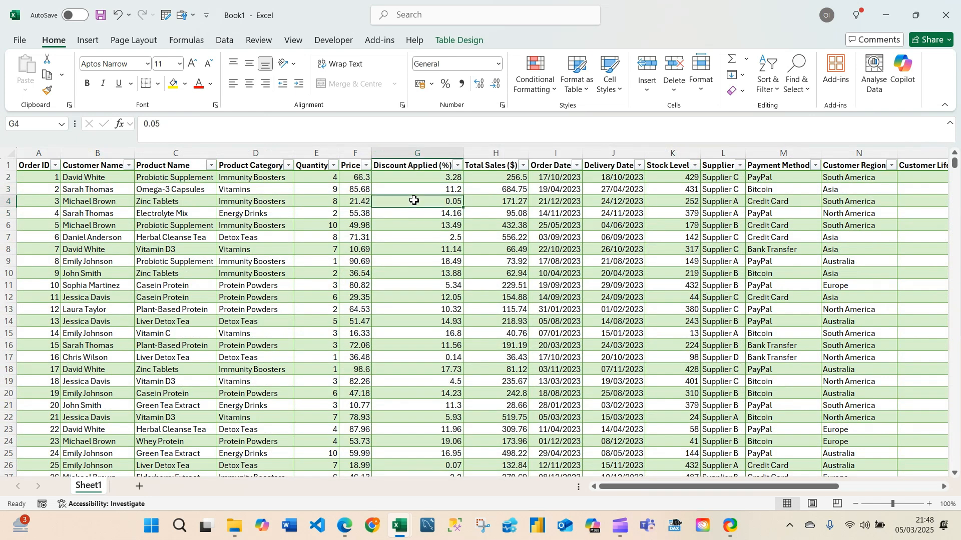
pyautogui.click(403, 228)
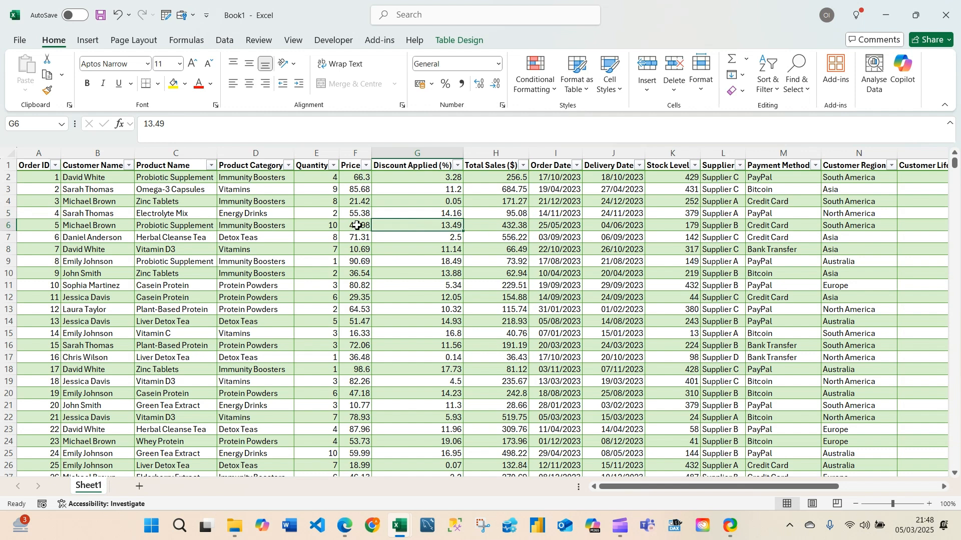
# - Jump from cell G5 to the last row of the Discount Applied (%) column and back up to its header
pyautogui.click(419, 216)
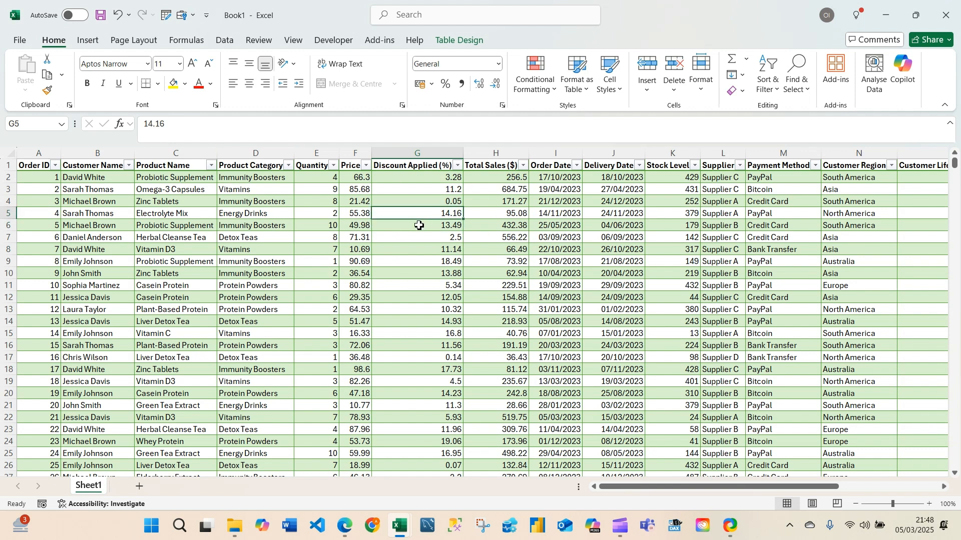
pyautogui.hotkey('ctrl', 'Down')
pyautogui.scroll(-5, 444, 295)
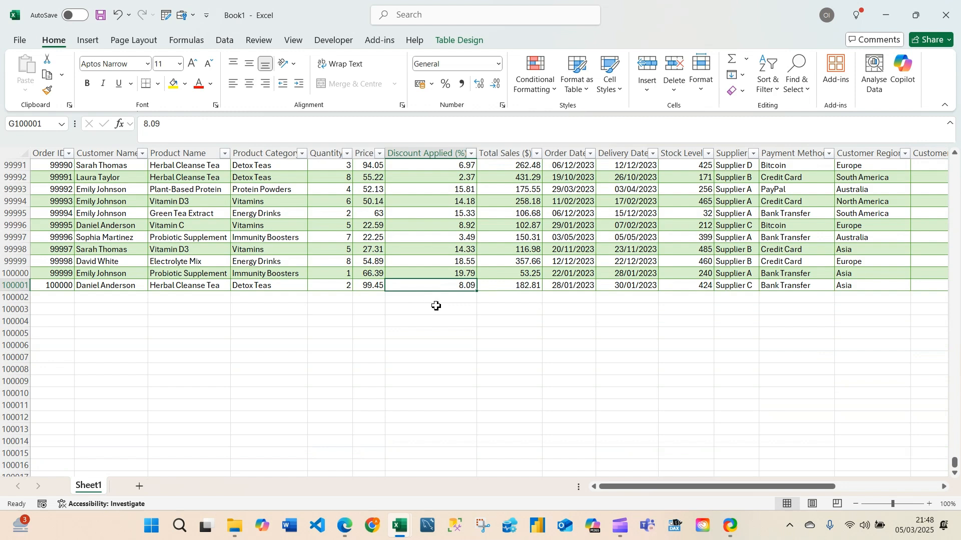
pyautogui.hotkey('ctrl', 'Up')
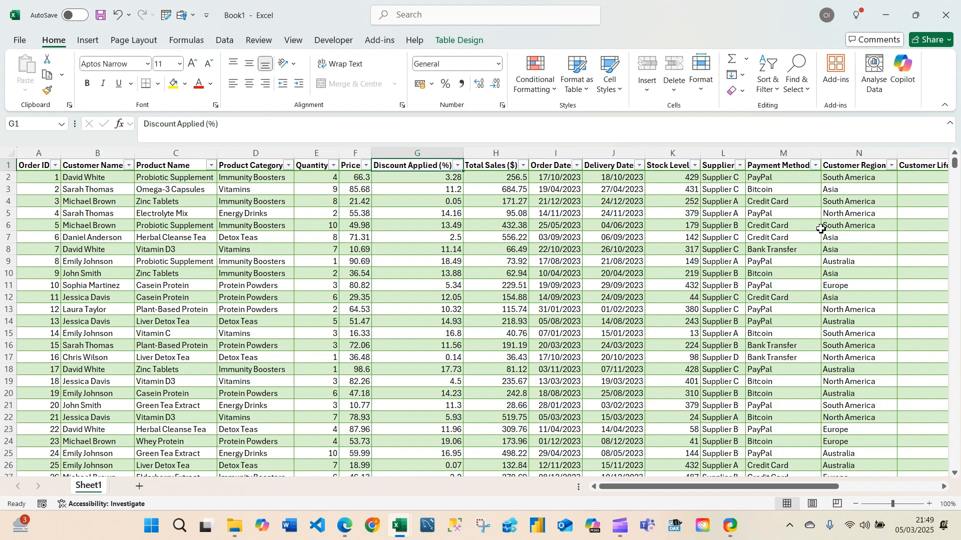
pyautogui.moveTo(957, 180)
pyautogui.mouseDown()
pyautogui.moveTo(956, 350)
pyautogui.moveTo(955, 163)
pyautogui.mouseUp()
# - Jump from the Order ID cell A16 to the last column of row 16 and back to the first column
pyautogui.click(45, 347)
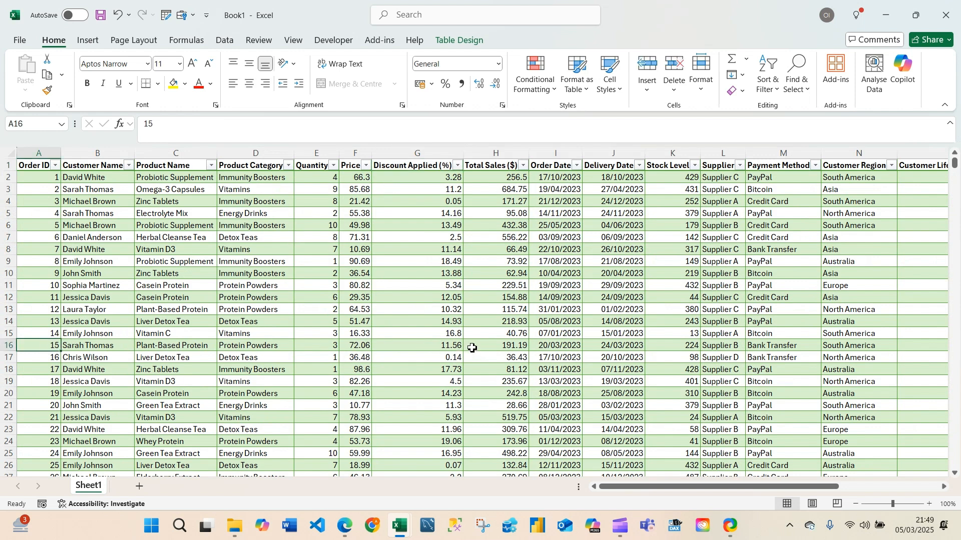
pyautogui.moveTo(757, 489); pyautogui.dragTo(916, 492)
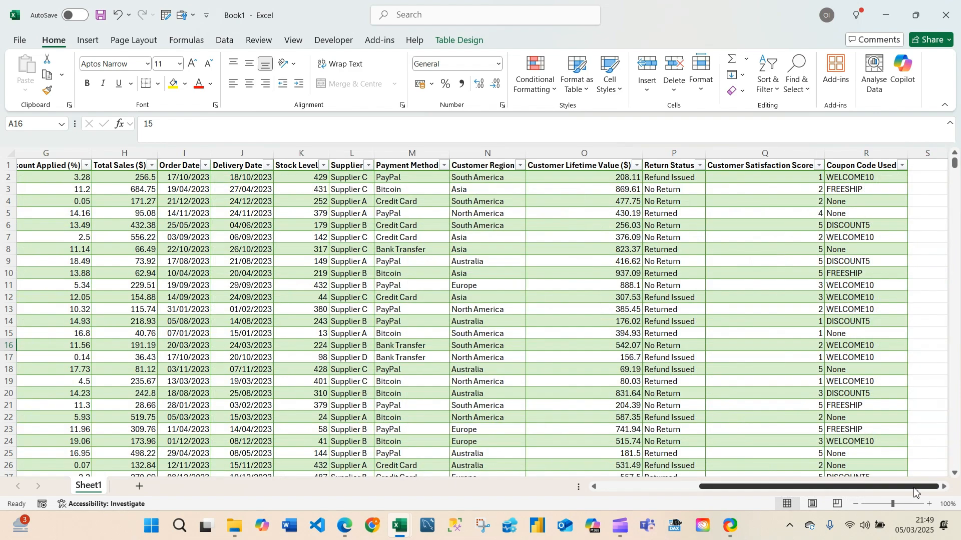
pyautogui.moveTo(828, 489); pyautogui.dragTo(596, 485)
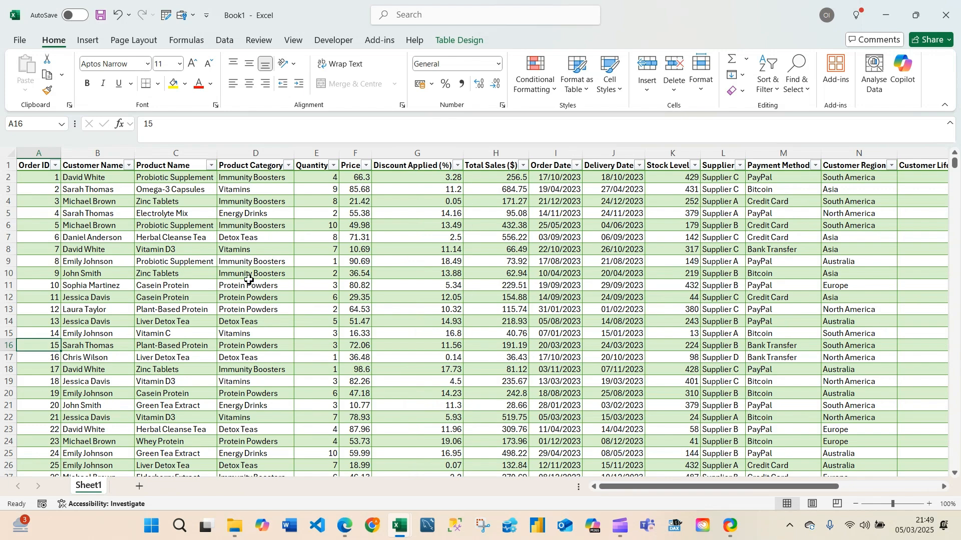
pyautogui.hotkey('ctrl', 'Right')
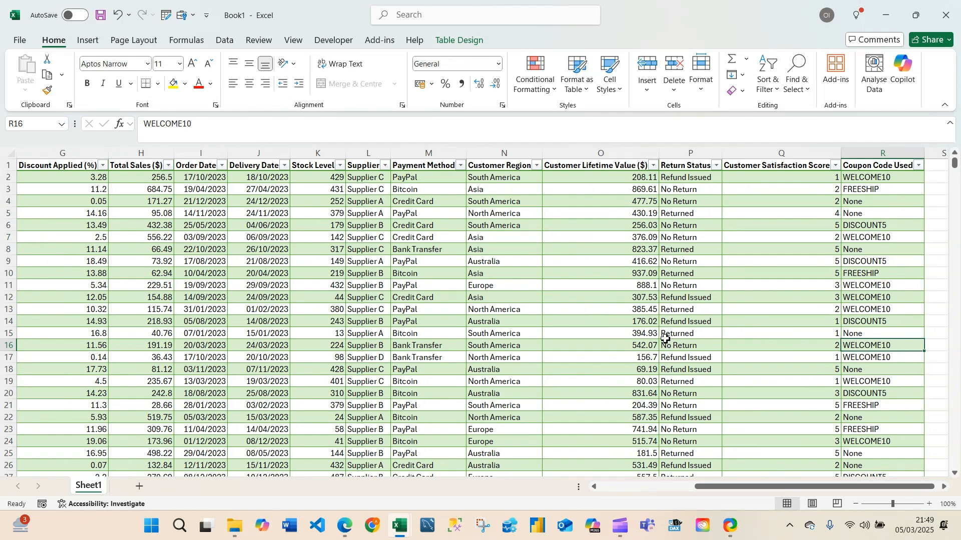
pyautogui.hotkey('ctrl', 'Left')
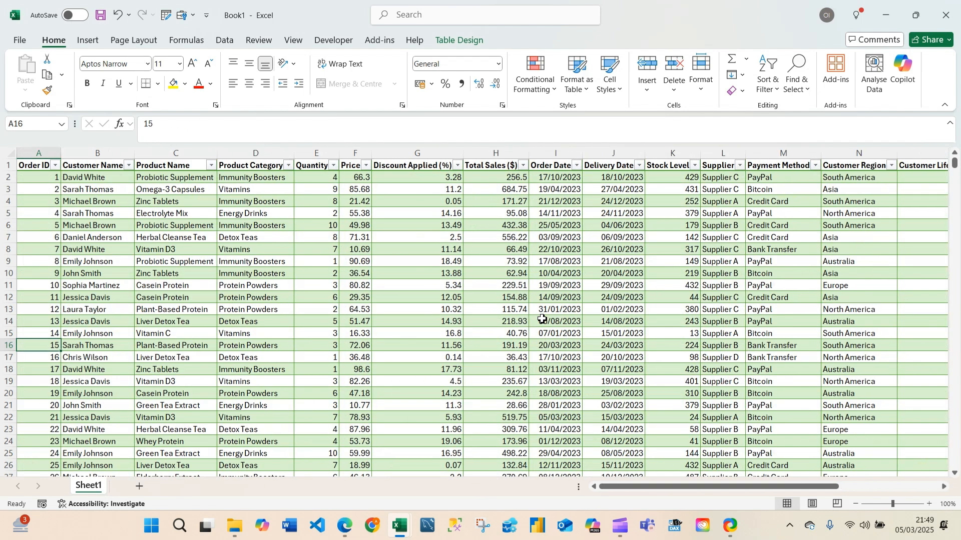
pyautogui.scroll(-6, 46, 354)
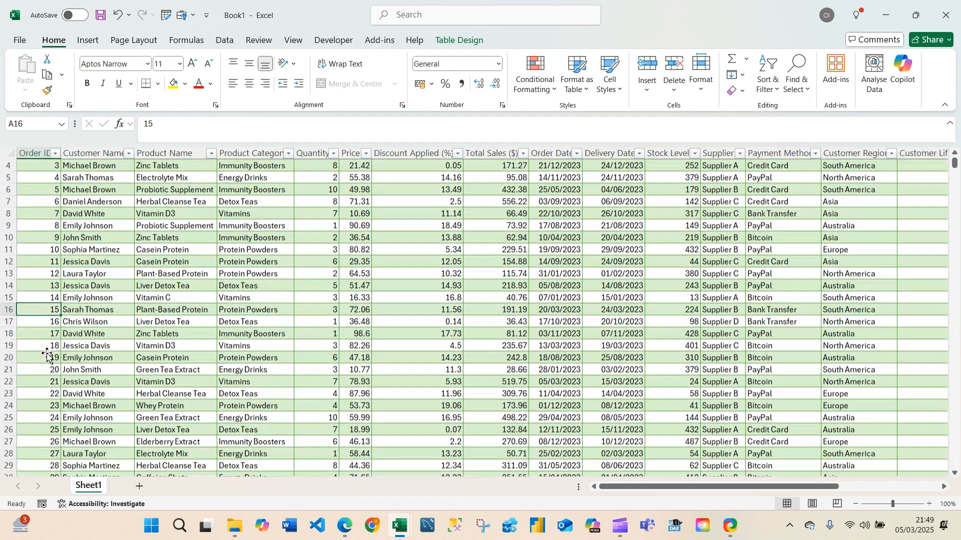
pyautogui.scroll(6, 52, 360)
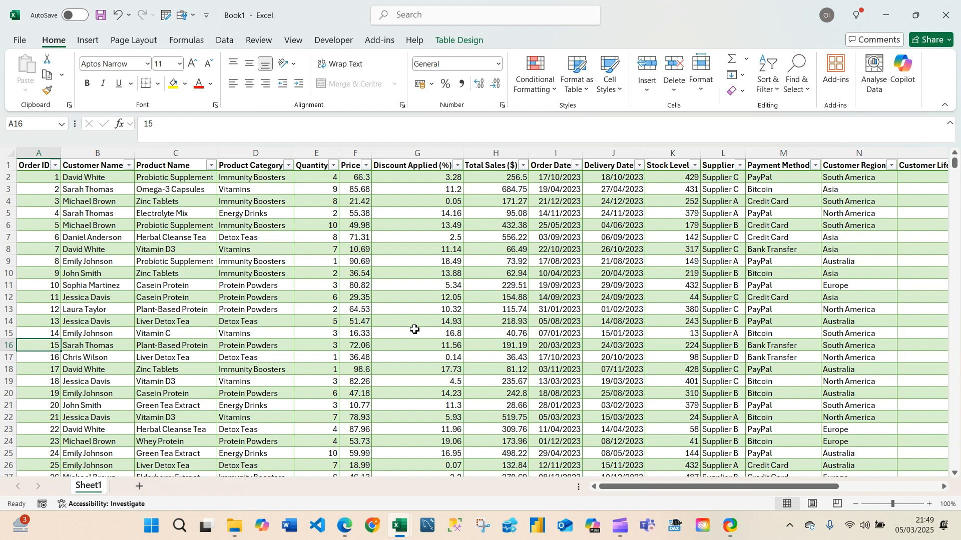
# - Turn off the filter buttons in the table's header row
pyautogui.click(190, 169)
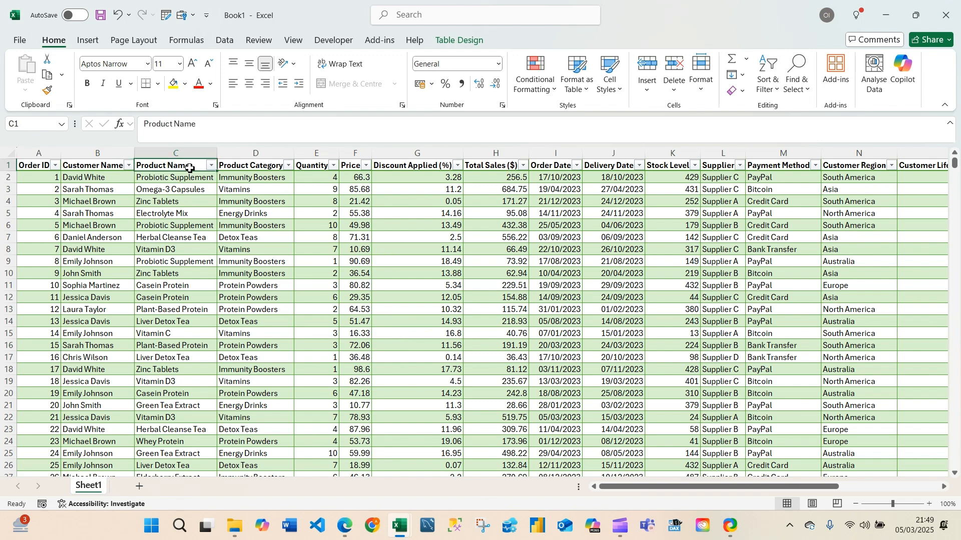
pyautogui.hotkey('ctrl', 'shift', 'l')
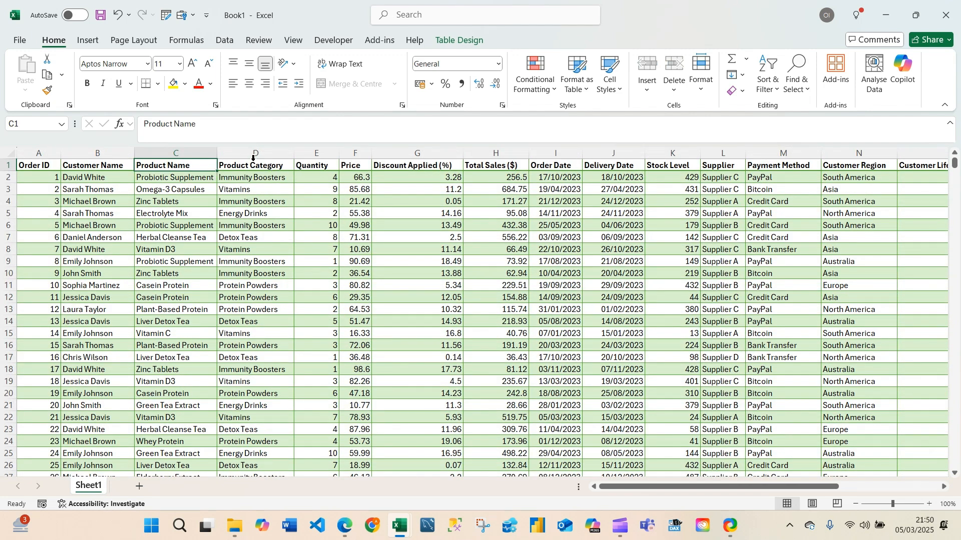
# - Select the table's entire Product Category column, including its header
pyautogui.click(259, 164)
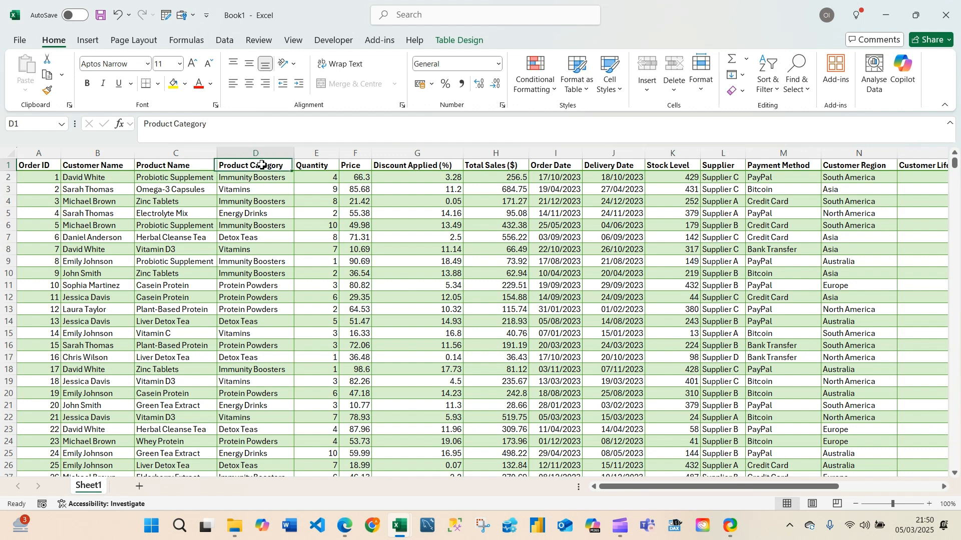
pyautogui.click(40, 168)
pyautogui.click(114, 167)
pyautogui.click(165, 168)
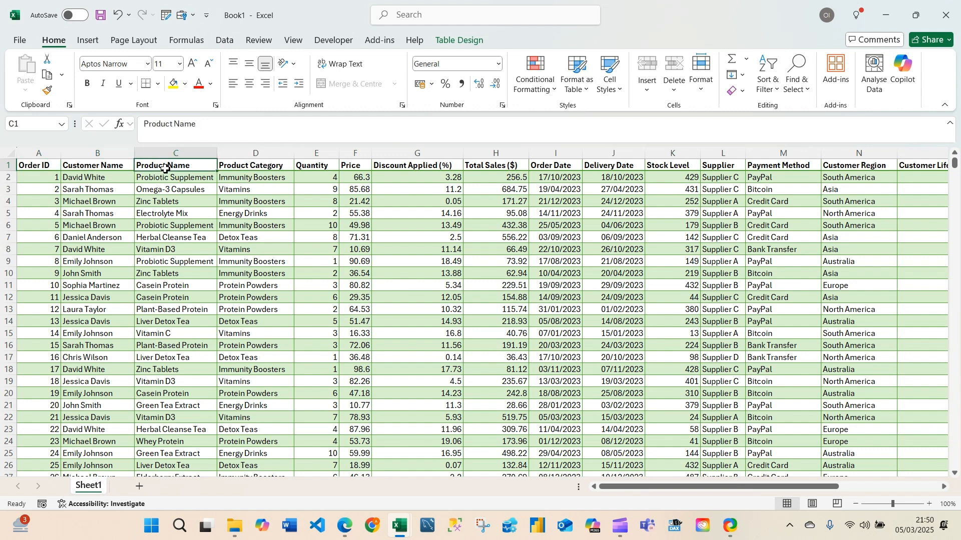
pyautogui.click(253, 167)
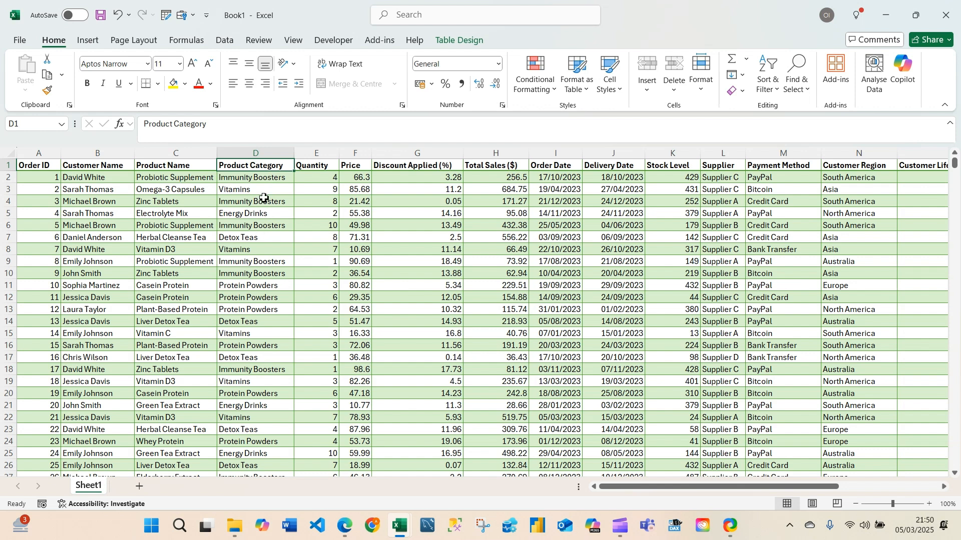
pyautogui.click(265, 161)
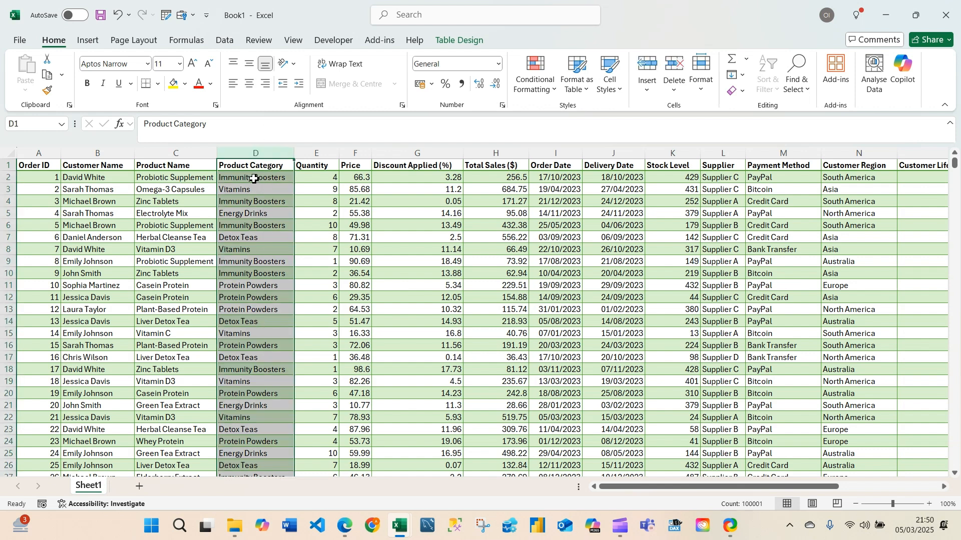
# - Look through the selected Product Category column down to around row 240 and return to the header row
pyautogui.scroll(-1, 256, 275)
pyautogui.scroll(-20, 255, 275)
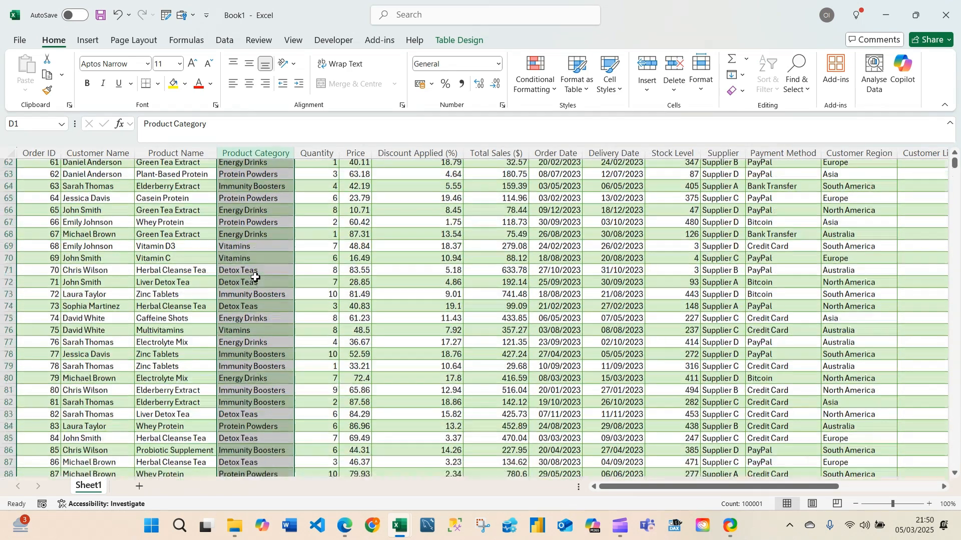
pyautogui.scroll(-20, 254, 277)
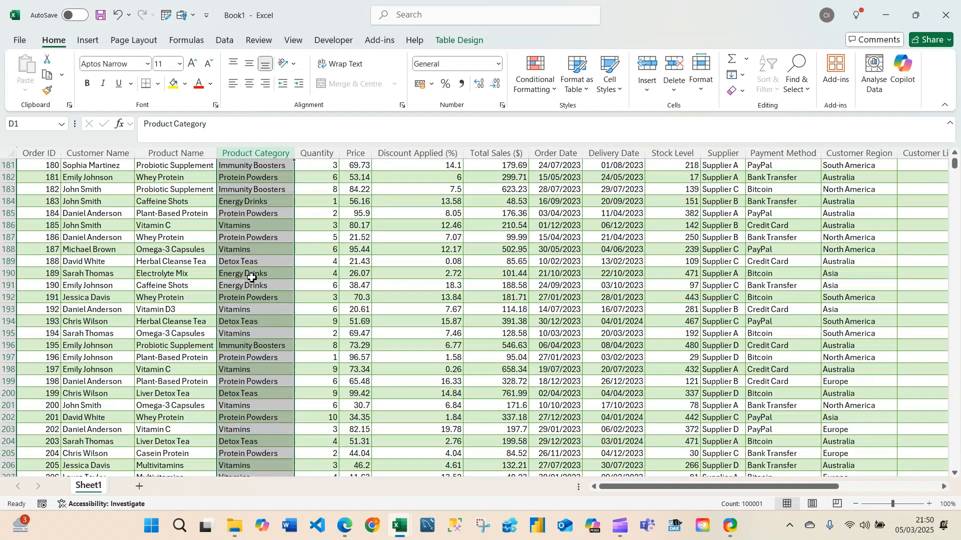
pyautogui.scroll(-10, 251, 276)
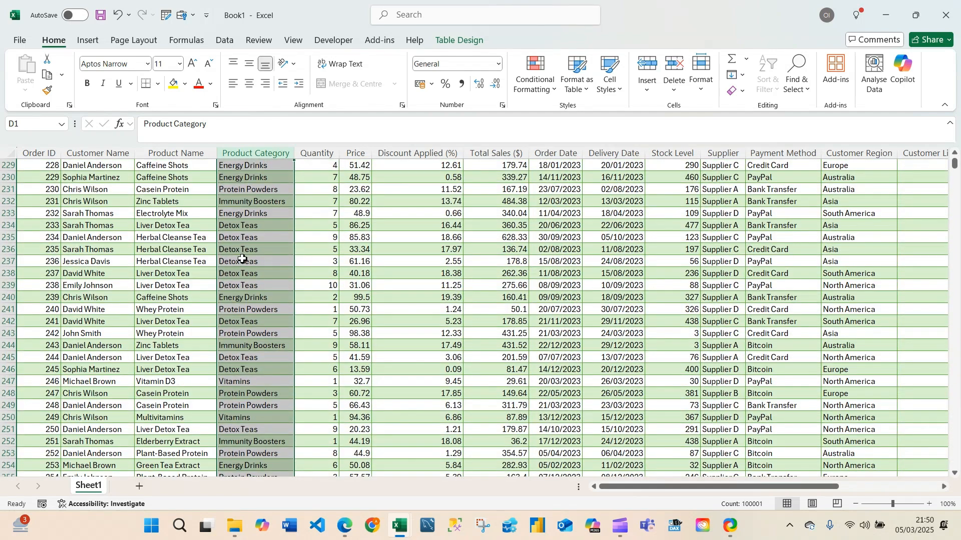
pyautogui.click(249, 260)
pyautogui.click(254, 297)
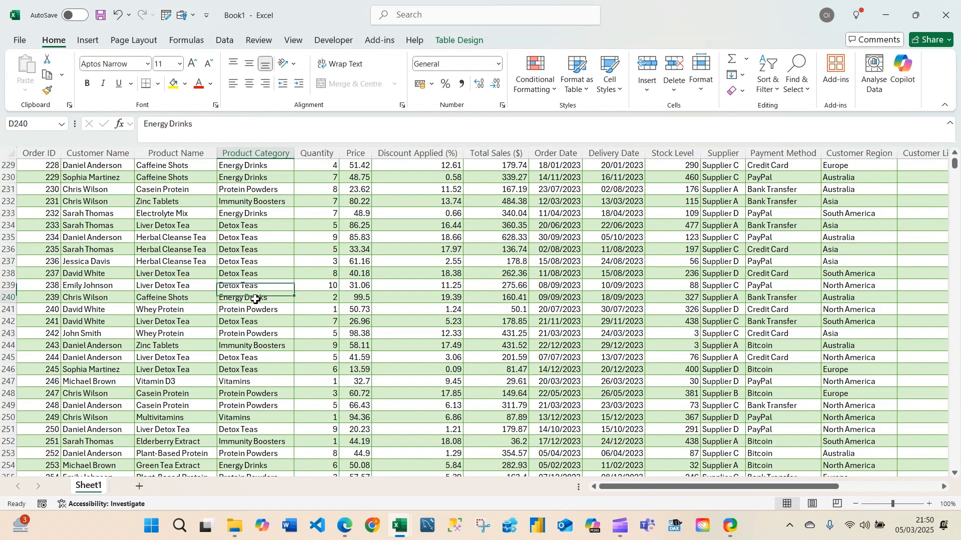
pyautogui.click(255, 310)
pyautogui.scroll(20, 256, 313)
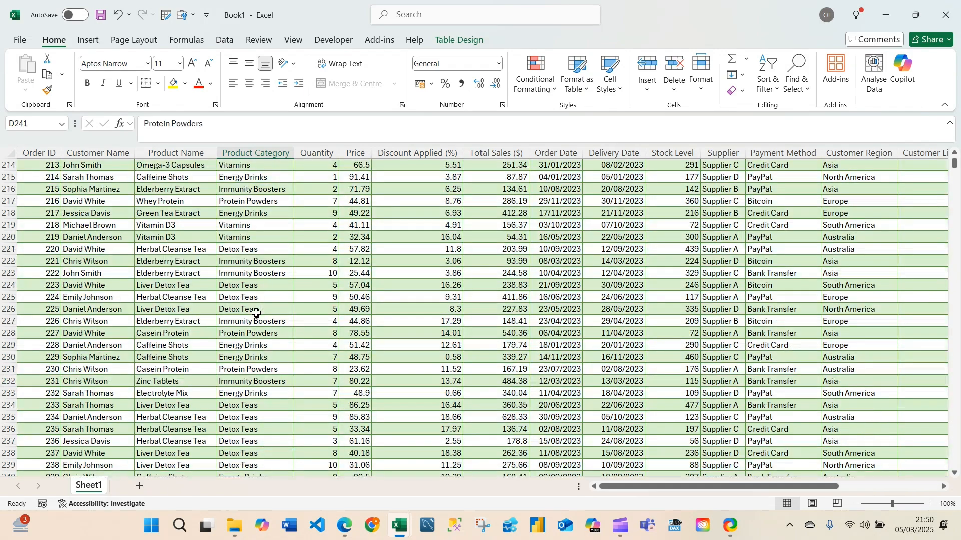
pyautogui.scroll(20, 256, 304)
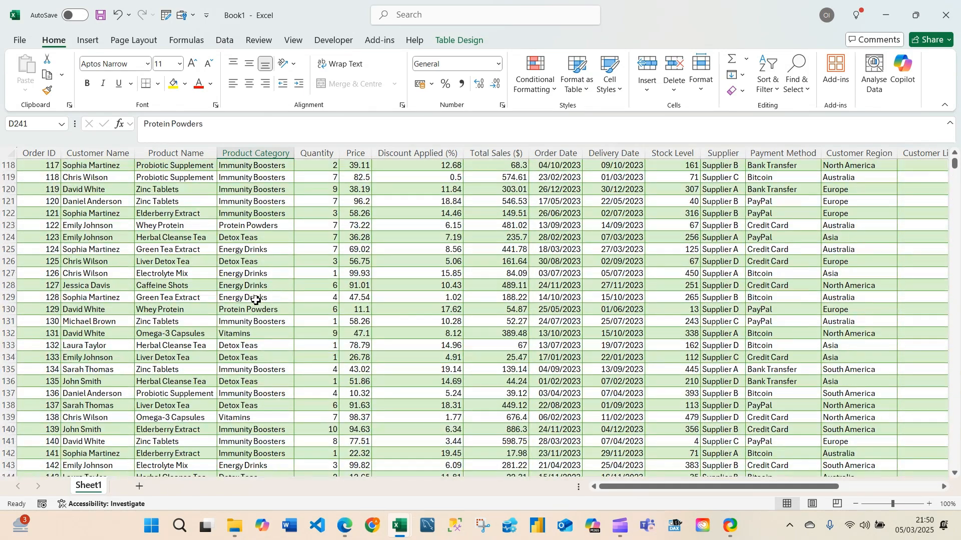
pyautogui.scroll(13, 255, 297)
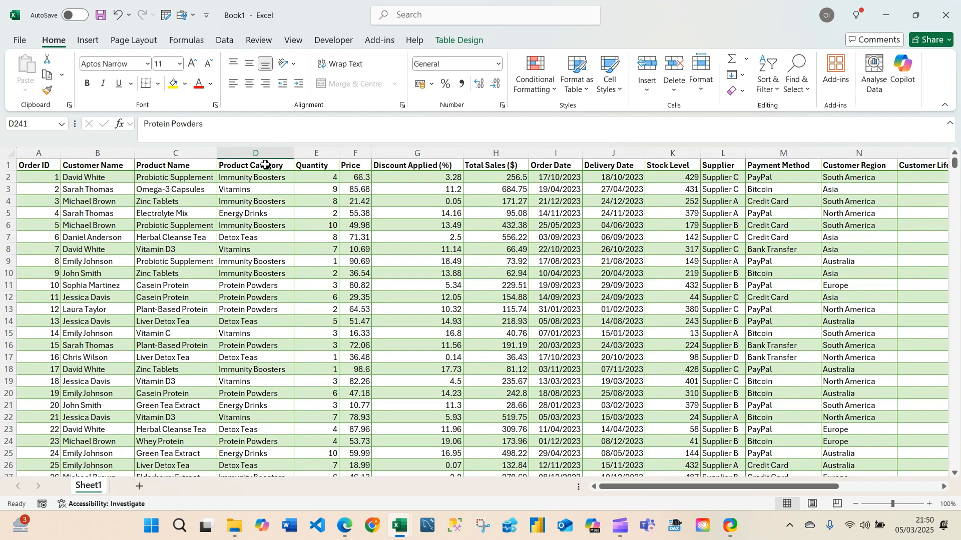
pyautogui.click(266, 165)
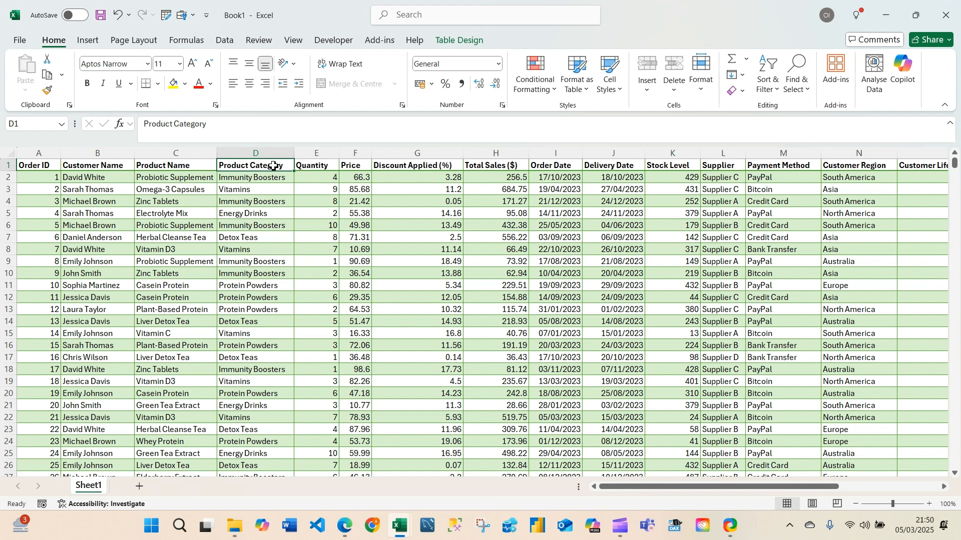
pyautogui.click(207, 167)
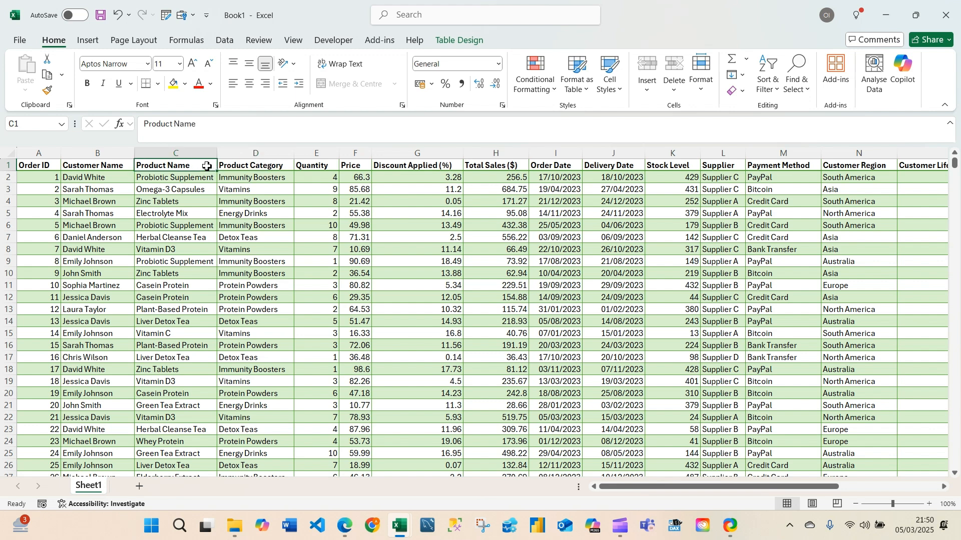
pyautogui.click(265, 165)
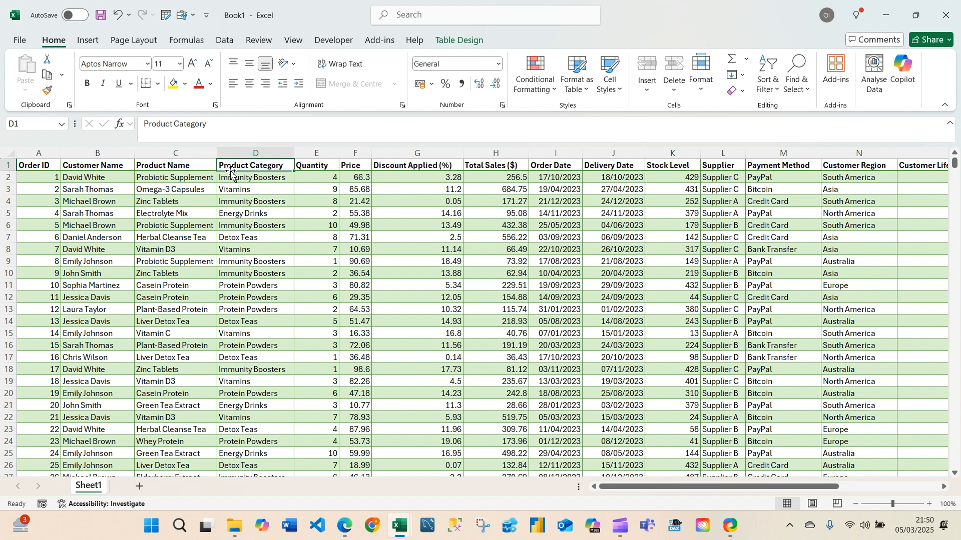
pyautogui.click(197, 165)
pyautogui.click(237, 167)
pyautogui.click(140, 41)
pyautogui.click(186, 40)
pyautogui.click(225, 40)
pyautogui.click(259, 40)
pyautogui.click(290, 41)
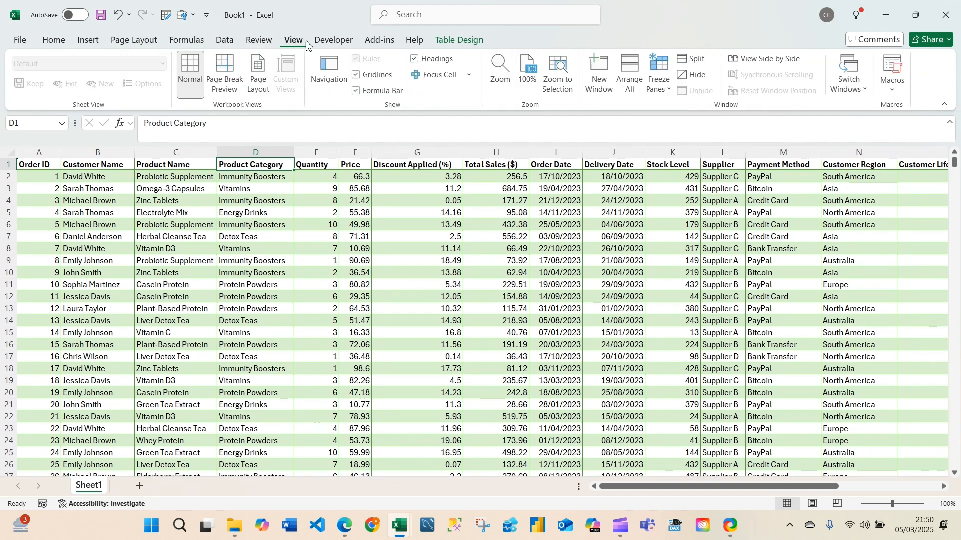
pyautogui.click(334, 40)
pyautogui.click(56, 41)
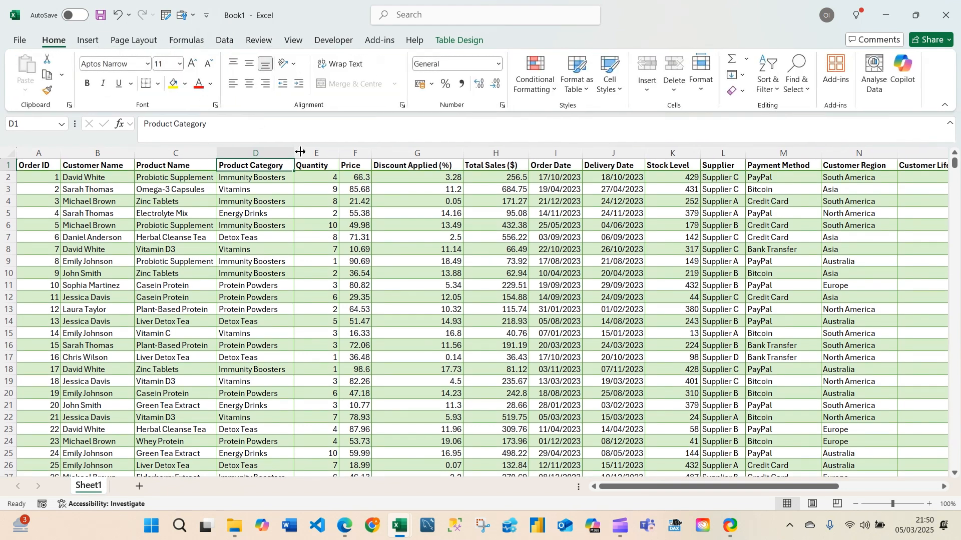
# - Turn the table's header filter buttons back on and view the filter options of the Product Category column
pyautogui.click(283, 199)
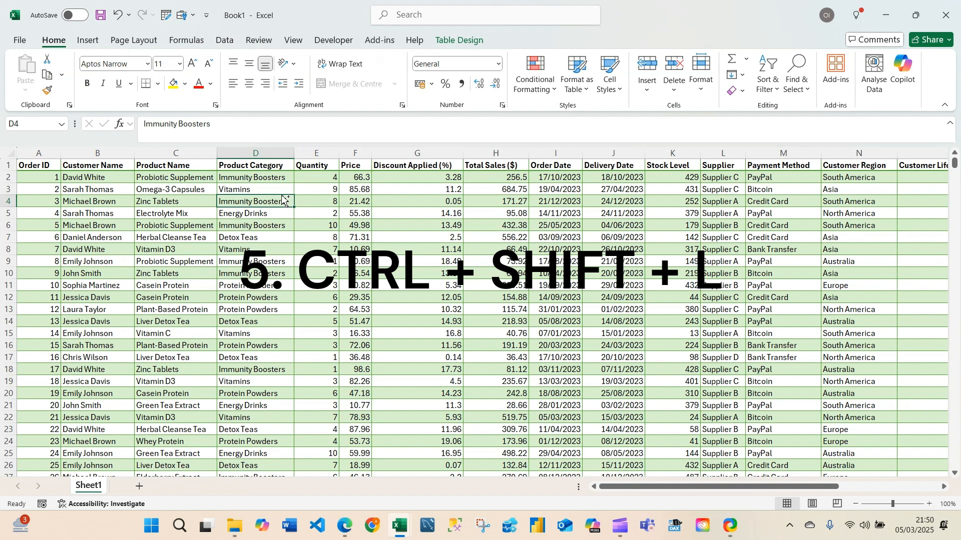
pyautogui.hotkey('ctrl', 'shift', 'l')
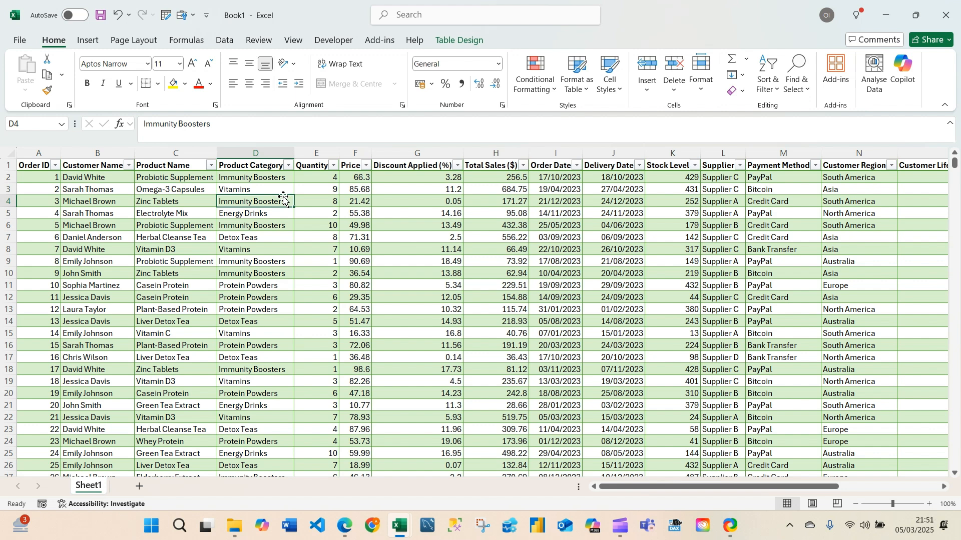
pyautogui.click(260, 167)
pyautogui.click(289, 166)
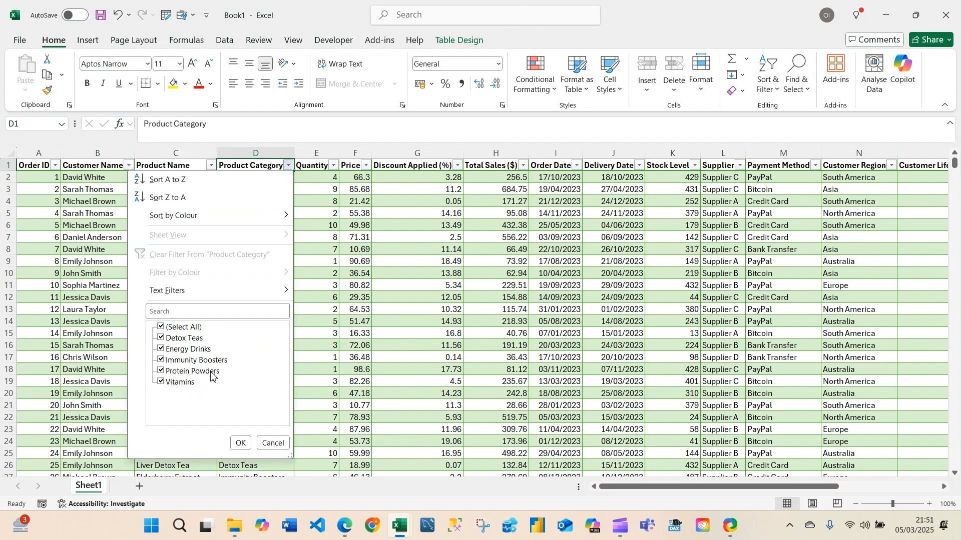
pyautogui.click(273, 443)
# - Filter the Product Name column to exclude Caffeine Shots, Casein Protein, Elderberry Extract, Electrolyte Mix, Green Tea Extract, Herbal Cleanse Tea, Liver Detox Tea and Multivitamins
pyautogui.hotkey('ctrl', 'space')
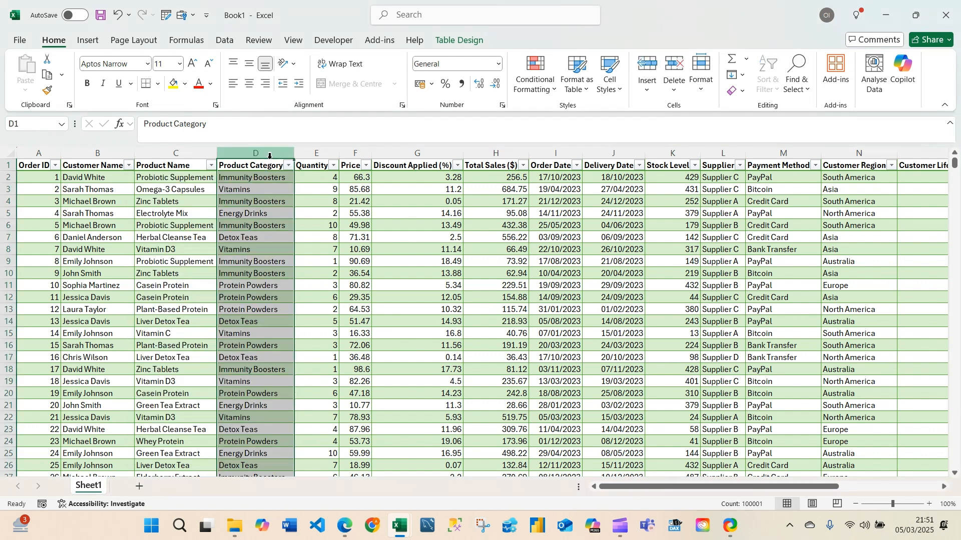
pyautogui.click(174, 152)
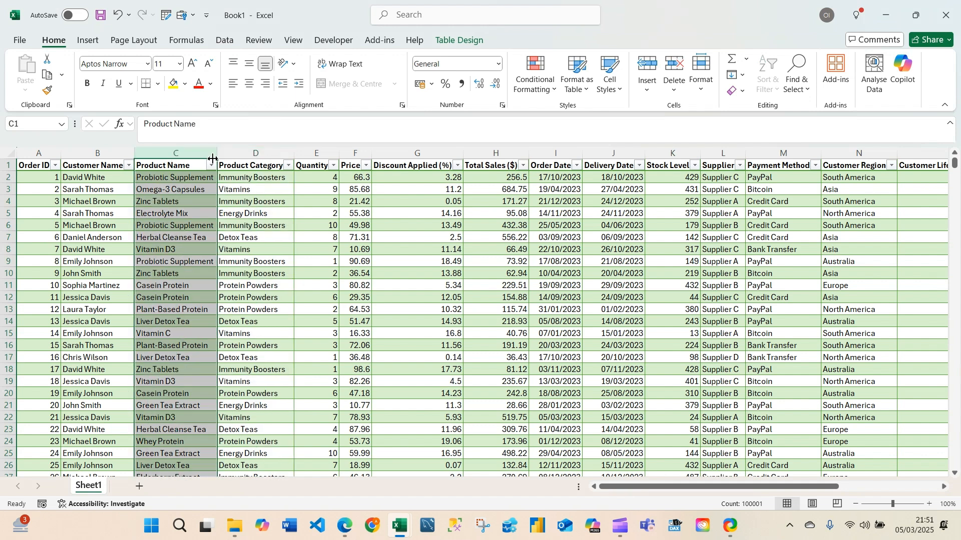
pyautogui.click(211, 166)
pyautogui.moveTo(206, 375); pyautogui.dragTo(208, 349)
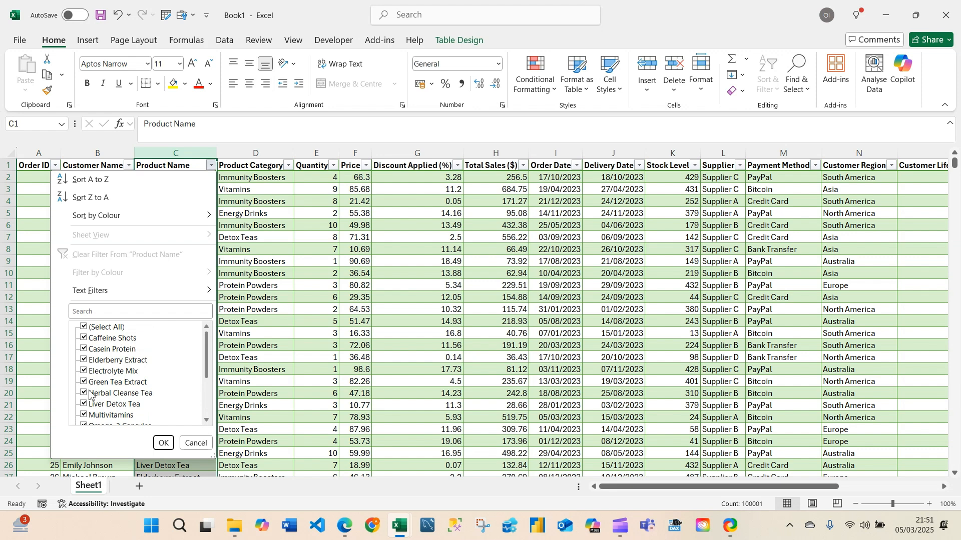
pyautogui.click(113, 340)
pyautogui.click(112, 350)
pyautogui.click(114, 360)
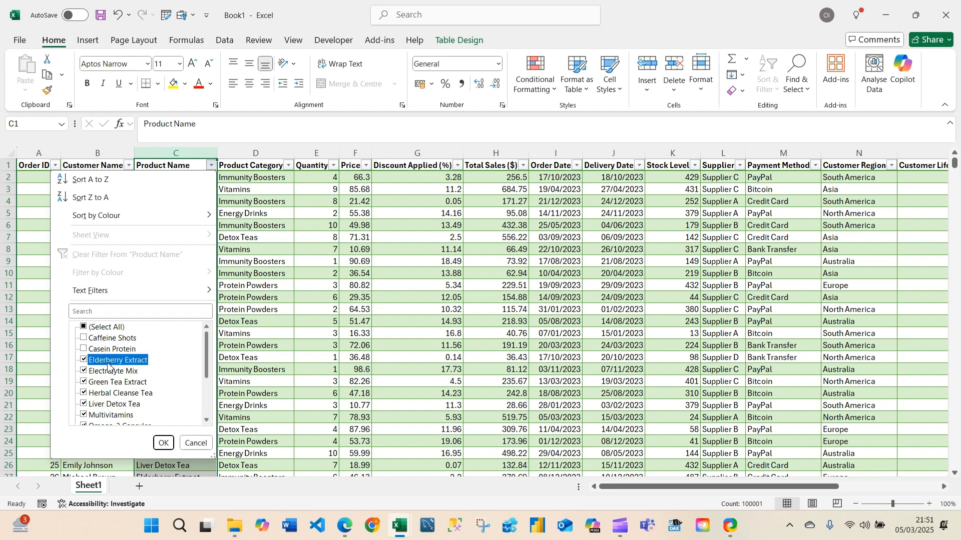
pyautogui.click(108, 383)
pyautogui.click(110, 394)
pyautogui.click(112, 405)
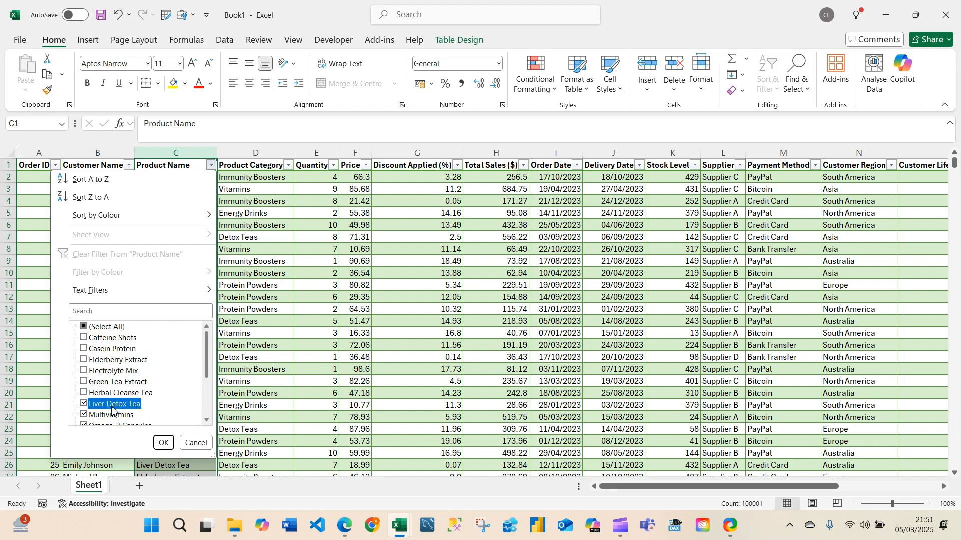
pyautogui.click(112, 415)
pyautogui.click(164, 443)
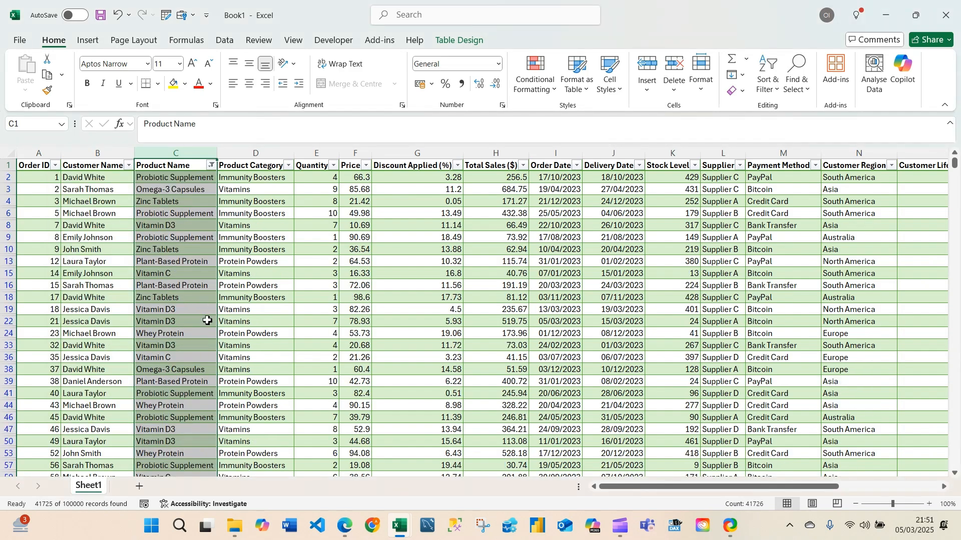
# - Look over the filtered rows and reset the Product Name filter to include all products
pyautogui.scroll(-3, 187, 231)
pyautogui.scroll(3, 186, 220)
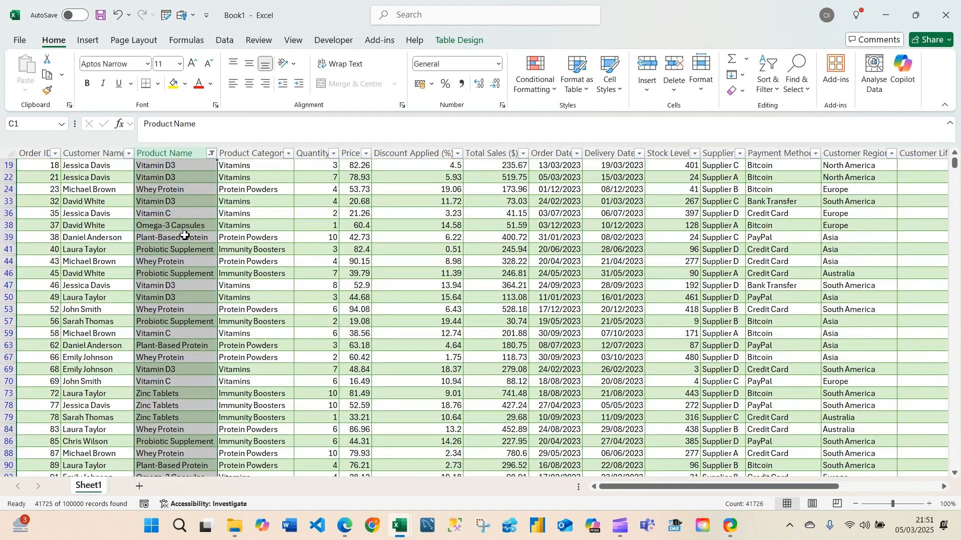
pyautogui.click(211, 168)
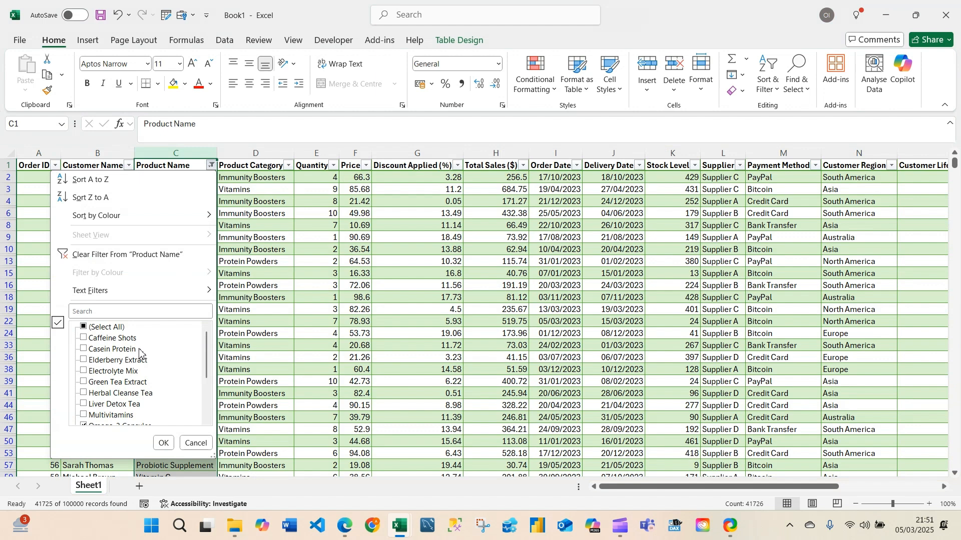
pyautogui.click(106, 328)
pyautogui.click(163, 443)
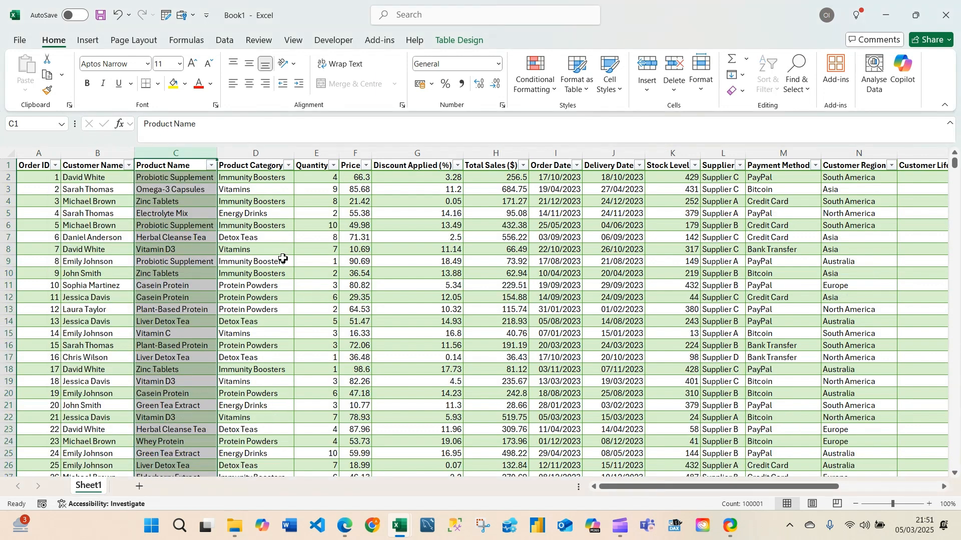
pyautogui.click(270, 266)
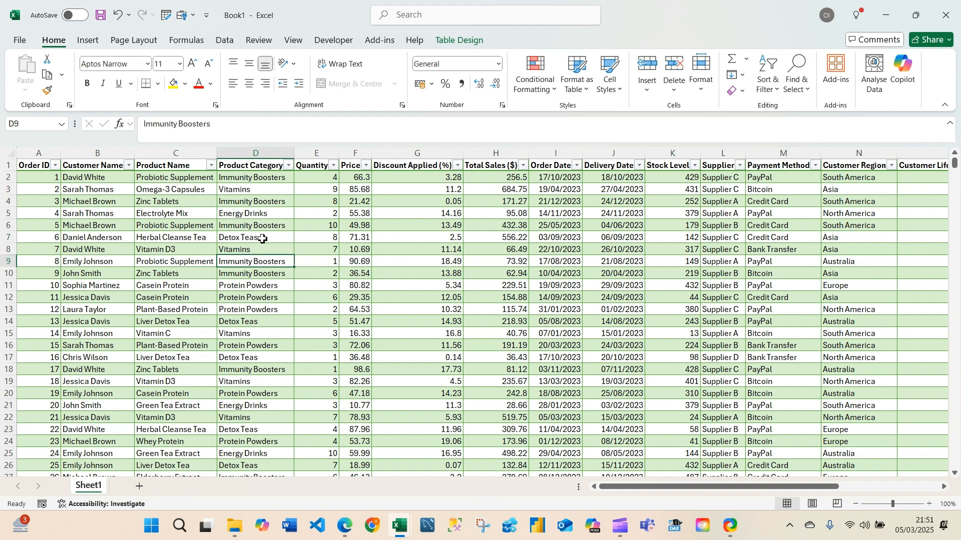
pyautogui.click(263, 289)
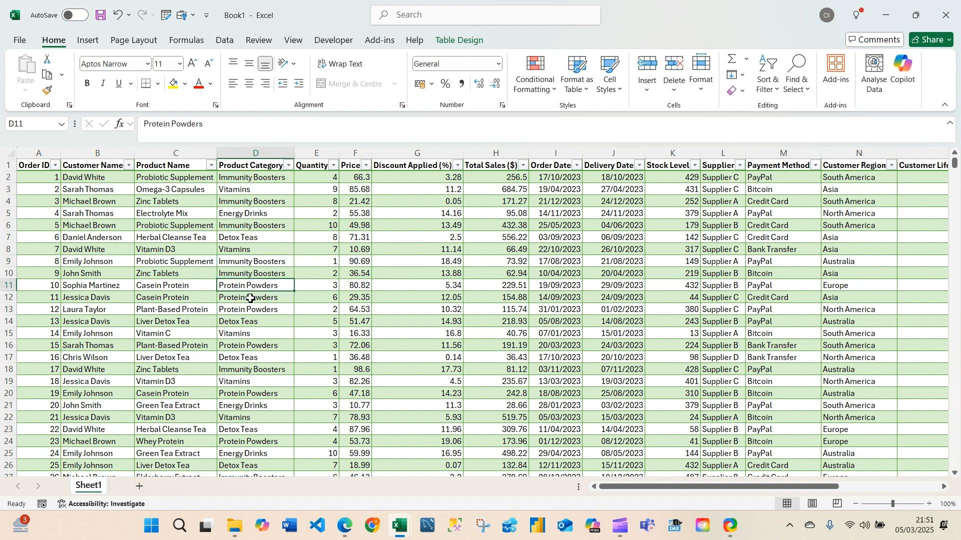
pyautogui.press('Down')
pyautogui.press('Down')
pyautogui.press('Down')
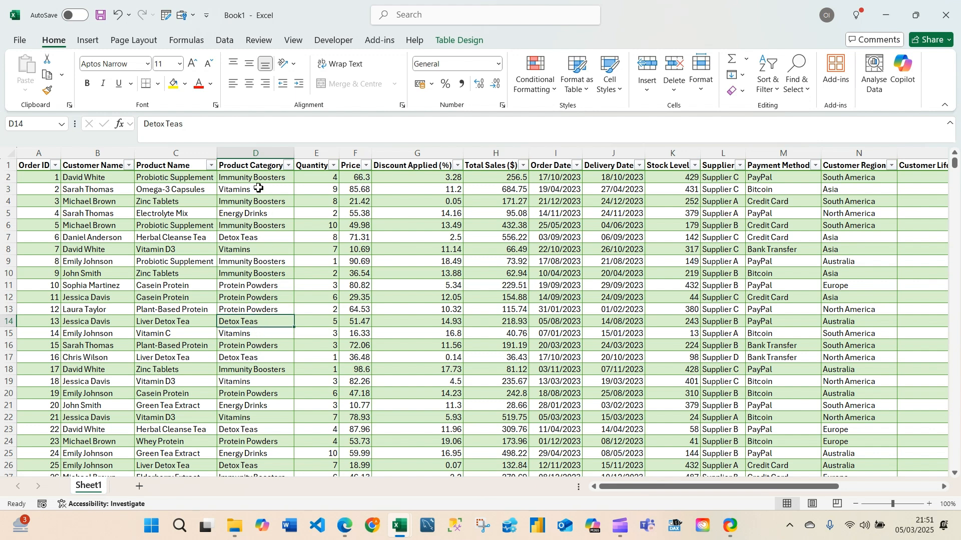
# - Select all Product Category data cells without the header, starting from cell D15, and check the selection down to the table's last row
pyautogui.click(259, 338)
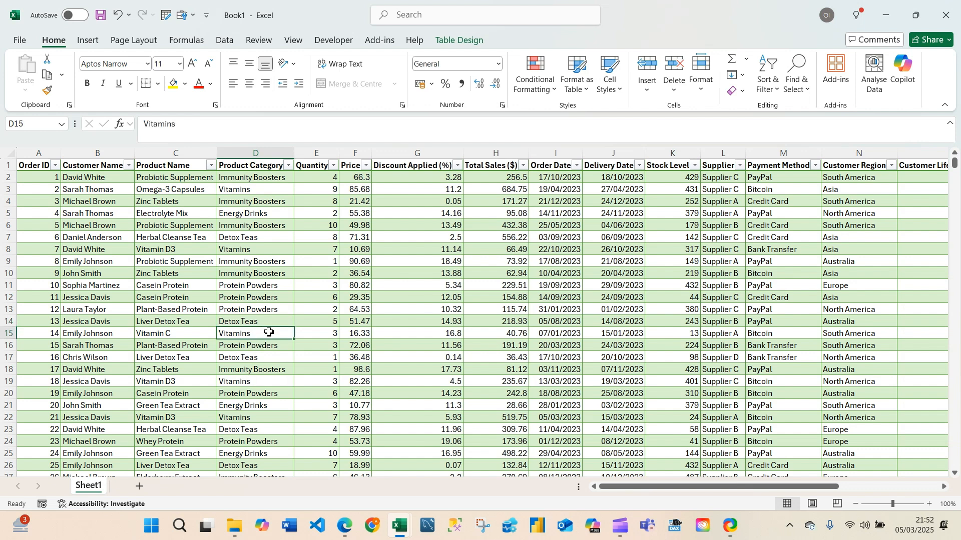
pyautogui.hotkey('ctrl', 'space')
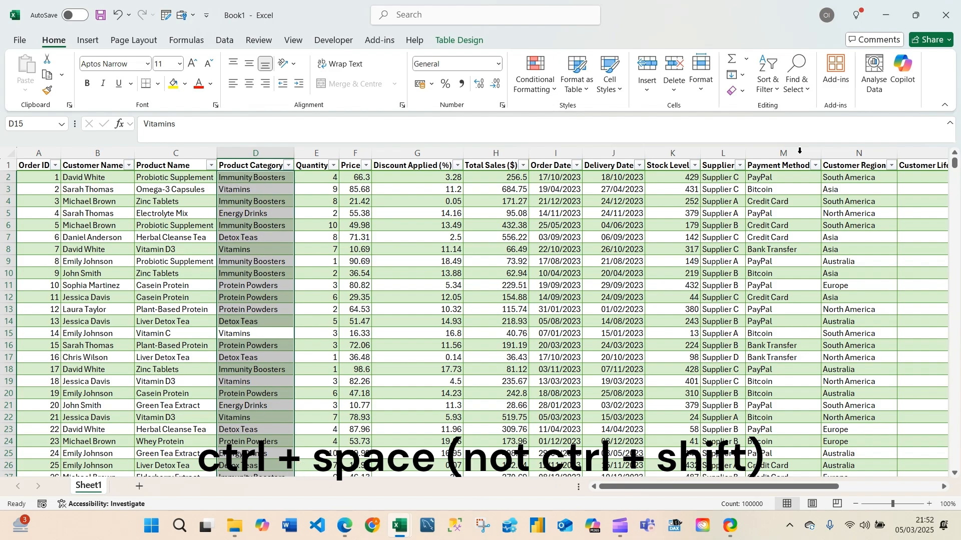
pyautogui.moveTo(958, 169); pyautogui.dragTo(956, 463)
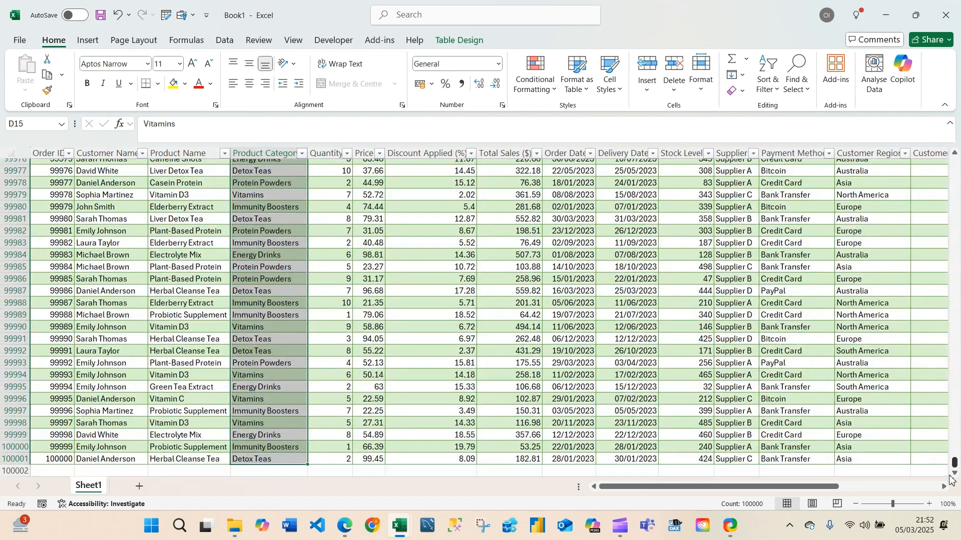
pyautogui.scroll(-4, 545, 391)
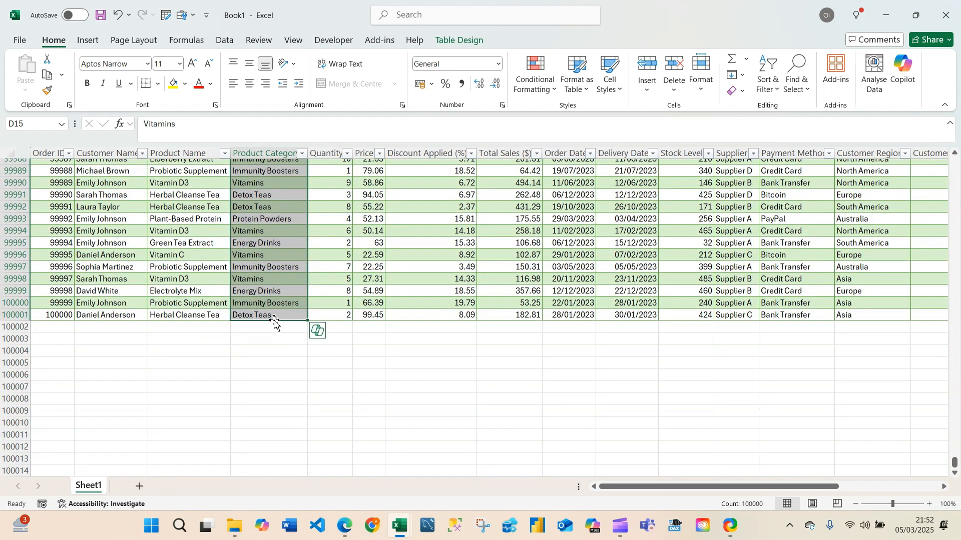
pyautogui.scroll(2, 278, 323)
pyautogui.moveTo(956, 468); pyautogui.dragTo(956, 163)
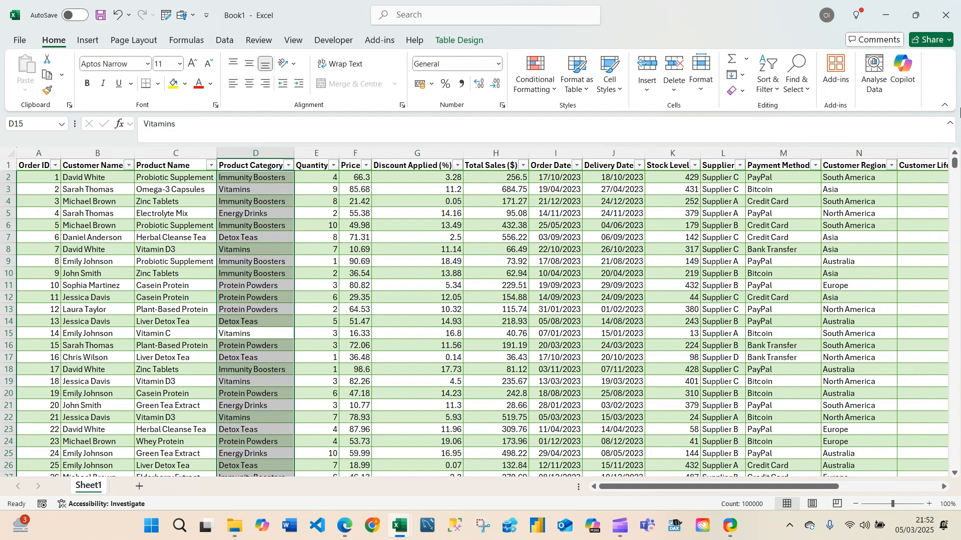
# - Try bold formatting on the selected Product Category cells and undo it
pyautogui.click(89, 87)
pyautogui.hotkey('ctrl', 'z')
# - Extend a D5:G5 selection to all data rows of the Product Category through Discount Applied (%) columns and copy them
pyautogui.click(313, 215)
pyautogui.moveTo(266, 217); pyautogui.dragTo(436, 214)
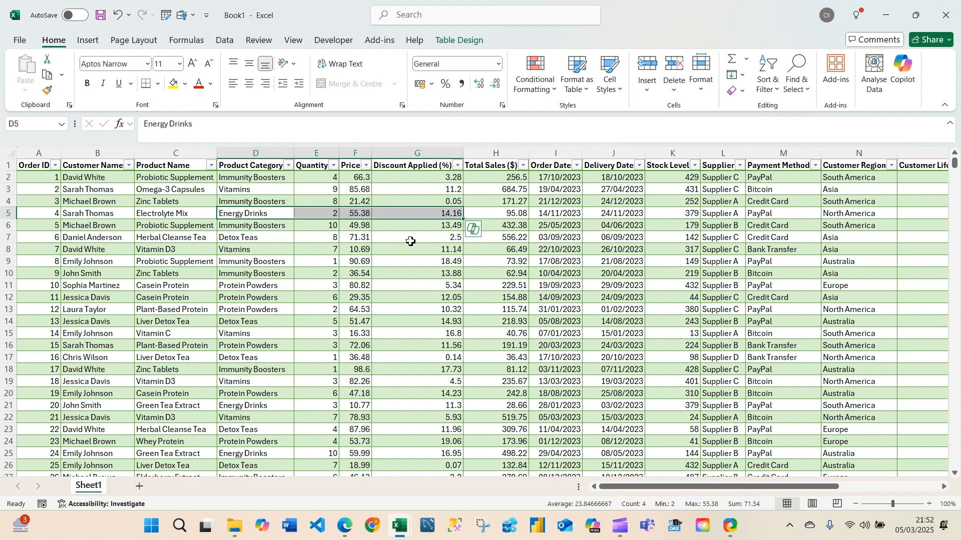
pyautogui.hotkey('ctrl', 'space')
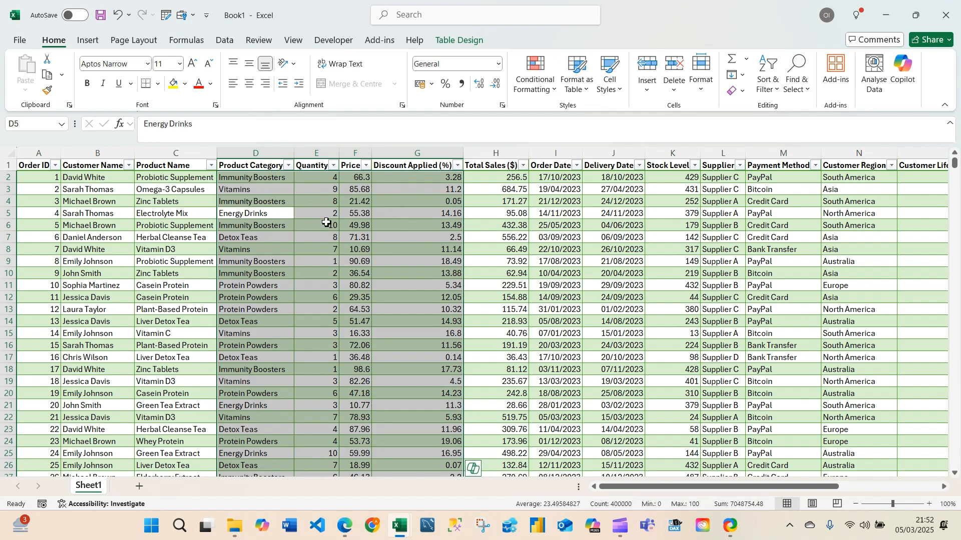
pyautogui.moveTo(956, 172); pyautogui.dragTo(615, 193)
pyautogui.hotkey('ctrl', 'c')
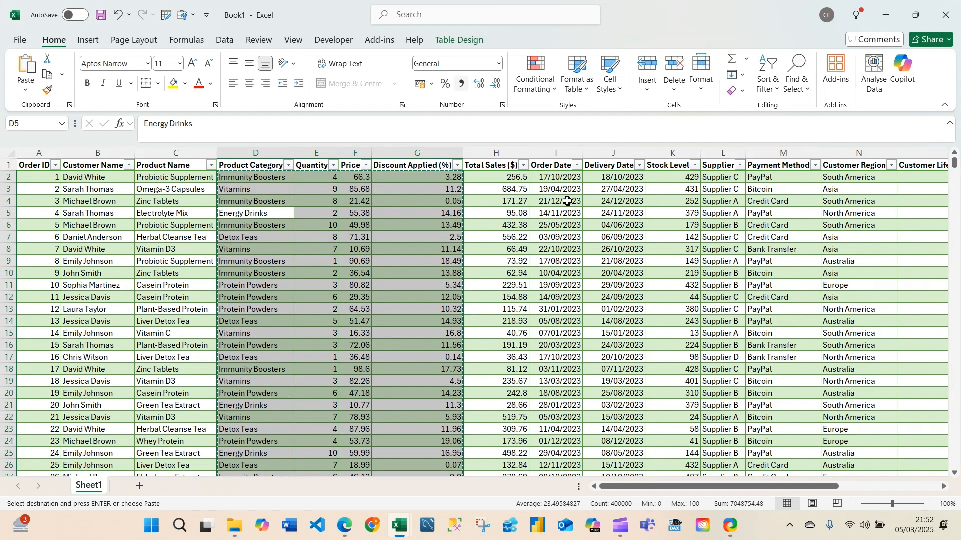
# - Paste the copied columns as values only into the empty area beside the table, starting at cell V2
pyautogui.moveTo(767, 487); pyautogui.dragTo(867, 488)
pyautogui.click(934, 406)
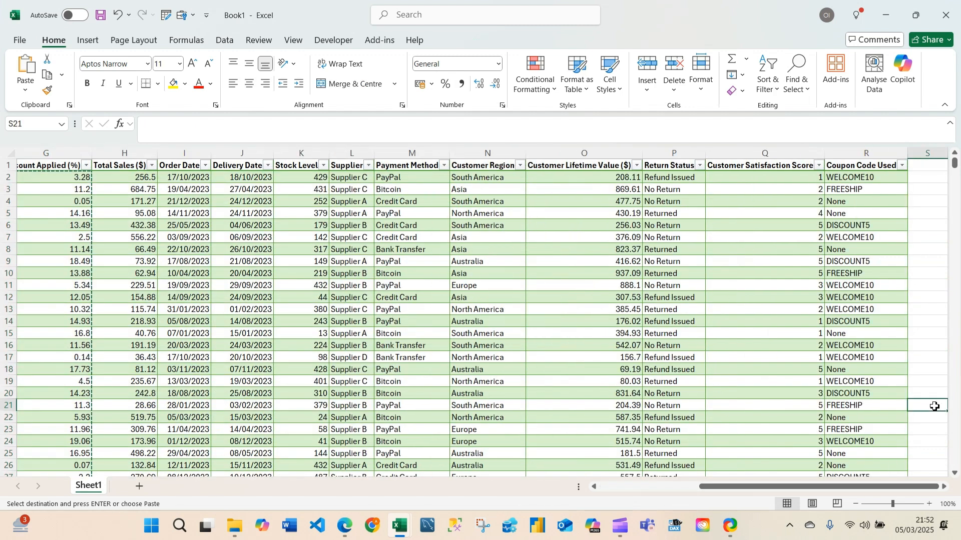
pyautogui.press('Right')
pyautogui.press('Right')
pyautogui.press('Right')
pyautogui.press('Right')
pyautogui.press('Right')
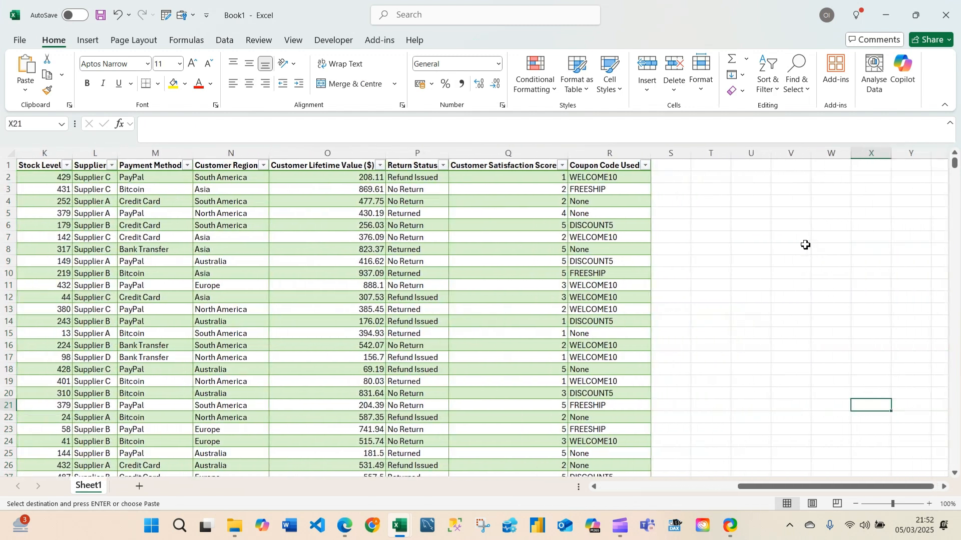
pyautogui.click(785, 177)
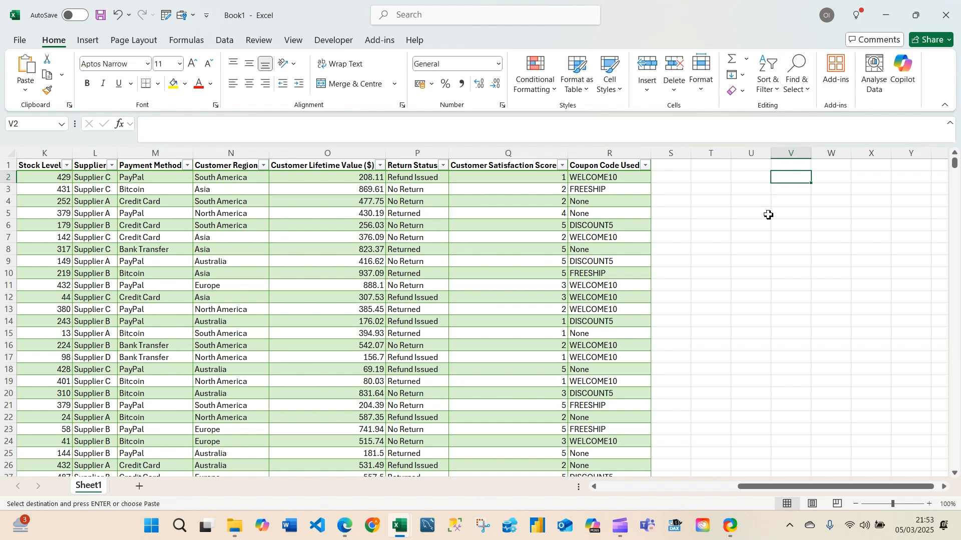
pyautogui.hotkey('ctrl', 'alt', 'v')
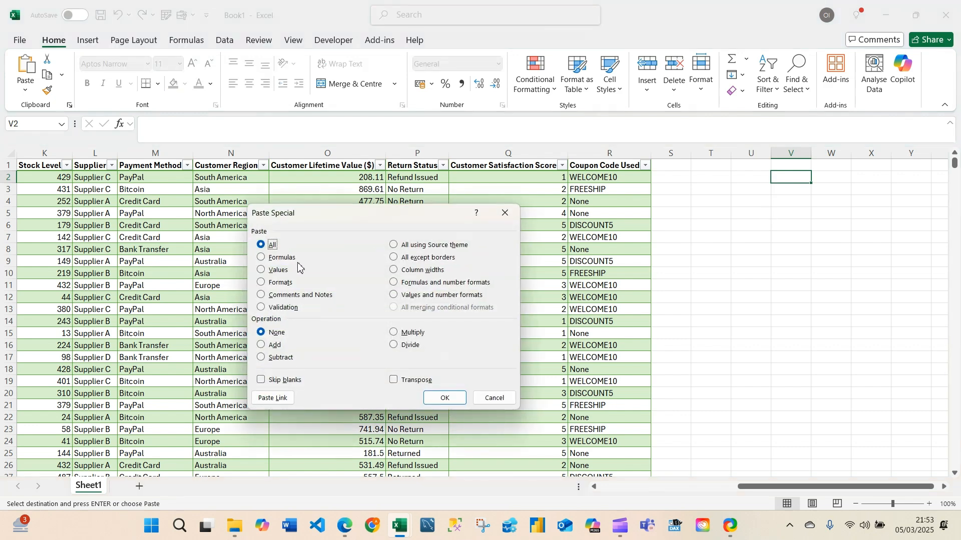
pyautogui.click(265, 271)
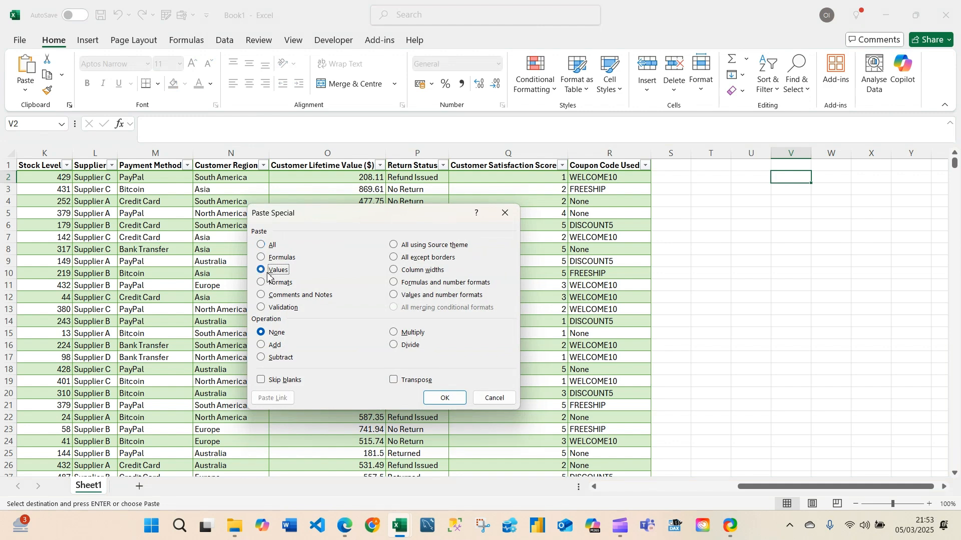
pyautogui.click(439, 397)
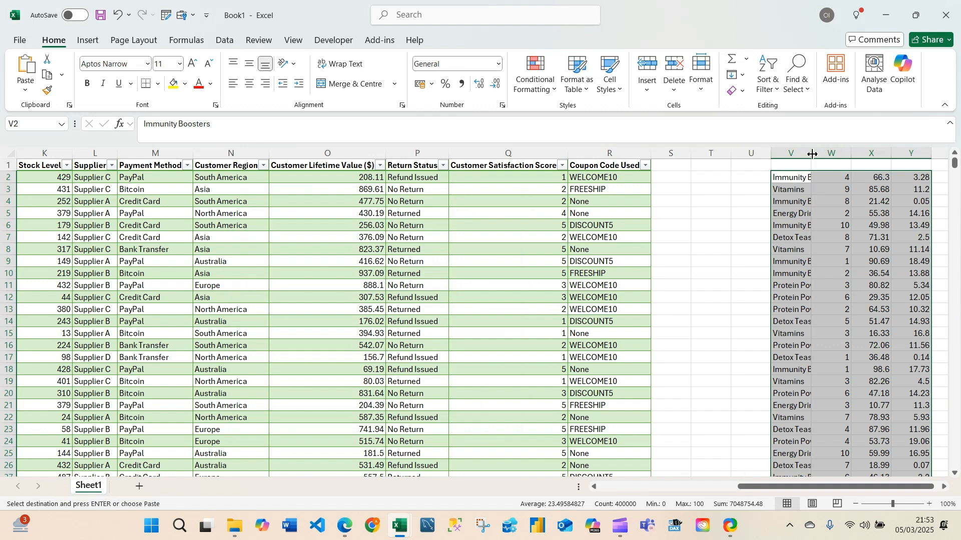
# - Auto-fit column V to its pasted category names and deselect the pasted range
pyautogui.doubleClick(812, 154)
pyautogui.moveTo(827, 489); pyautogui.dragTo(838, 489)
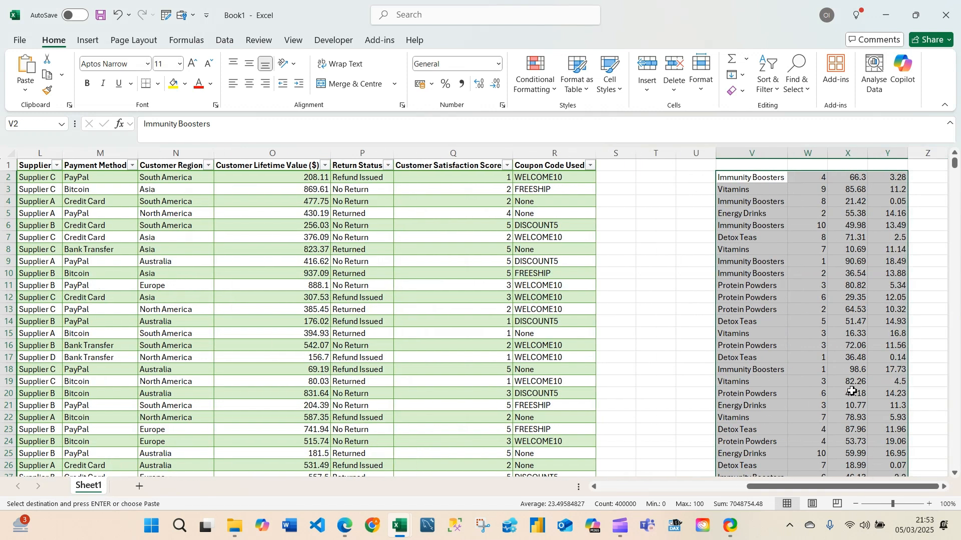
pyautogui.click(781, 298)
pyautogui.click(682, 289)
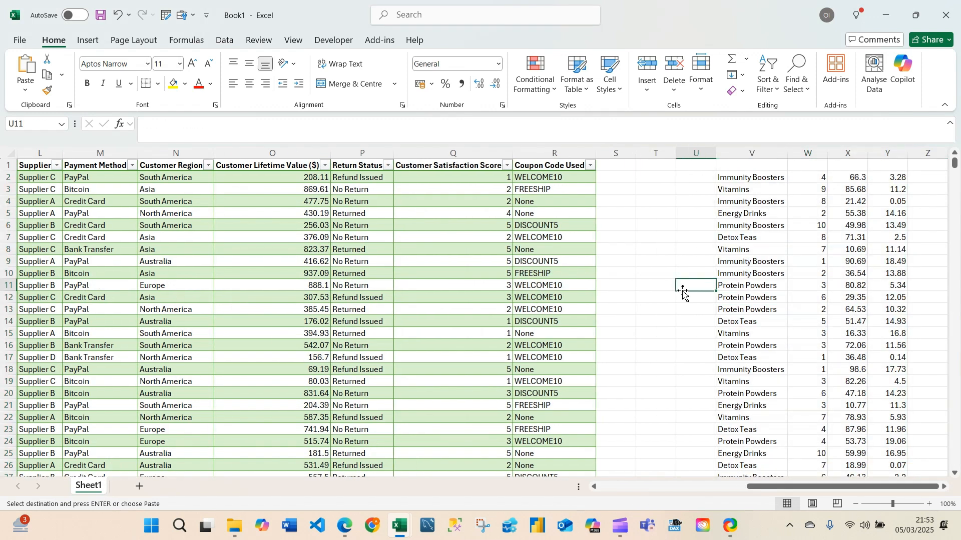
# - Undo the column V auto-fit and the values-only paste
pyautogui.click(686, 309)
pyautogui.hotkey('ctrl', 'z')
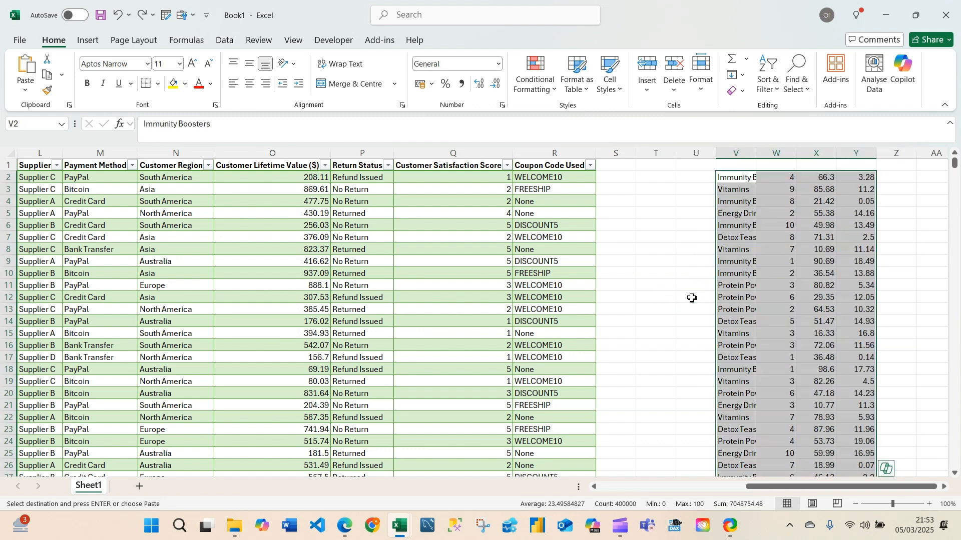
pyautogui.hotkey('ctrl', 'z')
pyautogui.click(692, 297)
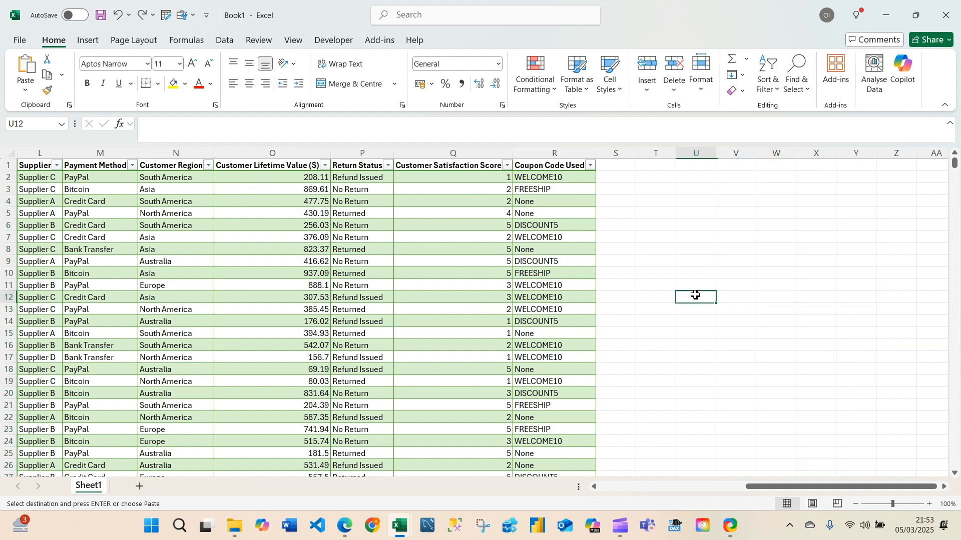
pyautogui.click(683, 333)
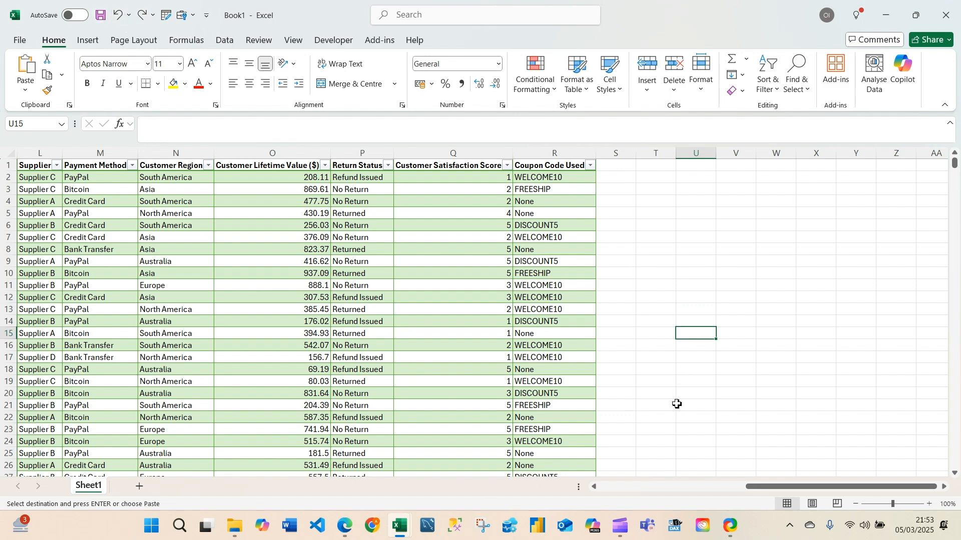
# - Return to the table's first columns, cancel the pending copy and select cell G8
pyautogui.click(624, 488)
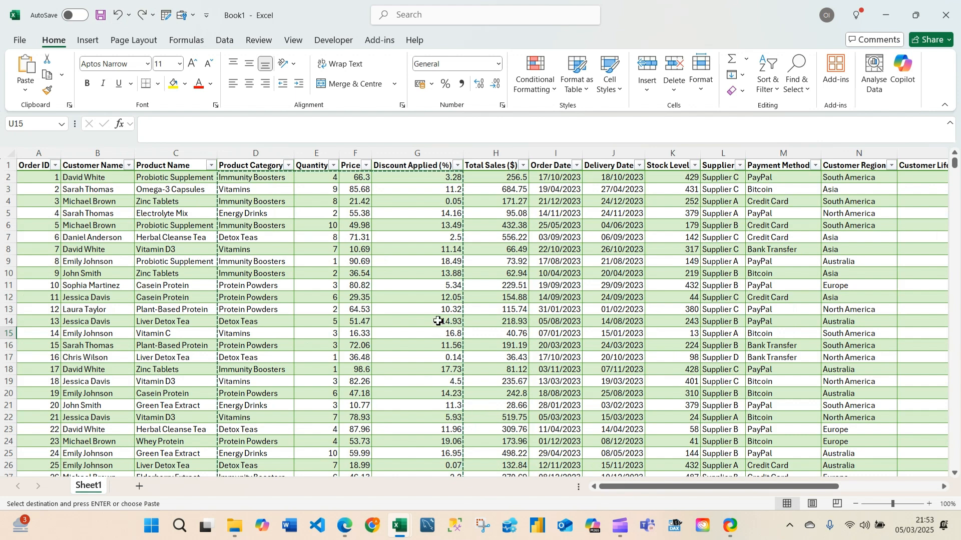
pyautogui.press('Escape')
pyautogui.click(426, 250)
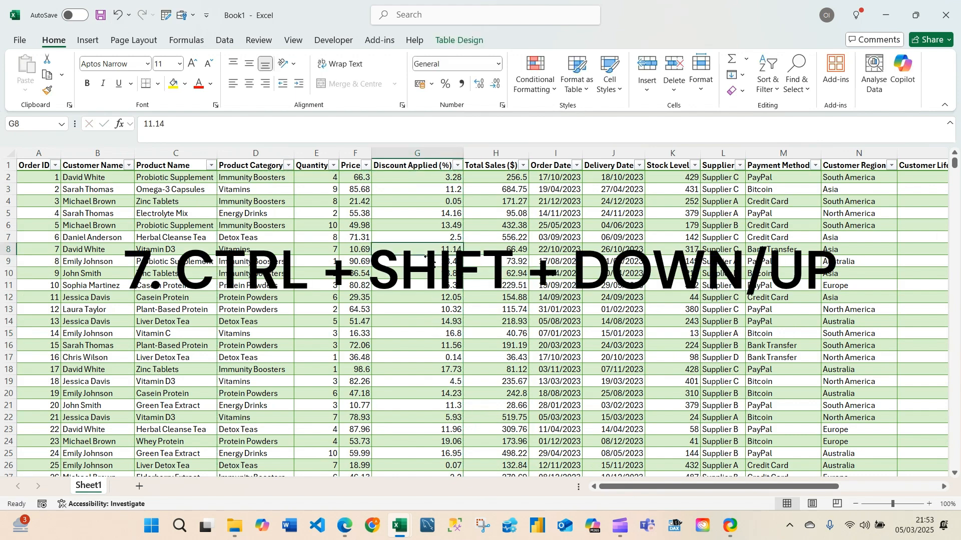
# - Select the Discount Applied (%) cells from G9 down to the table's last row and check the selection's extent
pyautogui.click(419, 261)
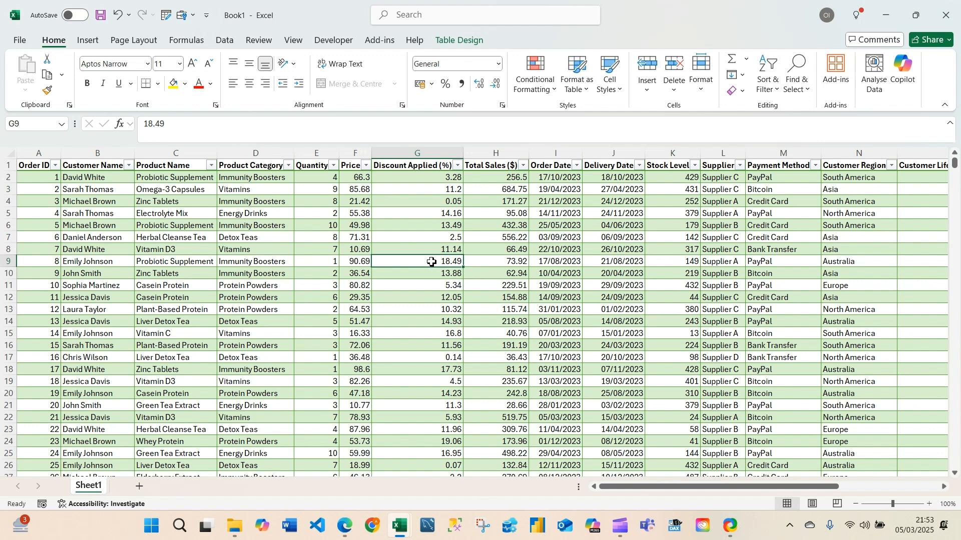
pyautogui.hotkey('ctrl', 'shift', 'Down')
pyautogui.scroll(-3, 438, 265)
pyautogui.moveTo(956, 465); pyautogui.dragTo(959, 134)
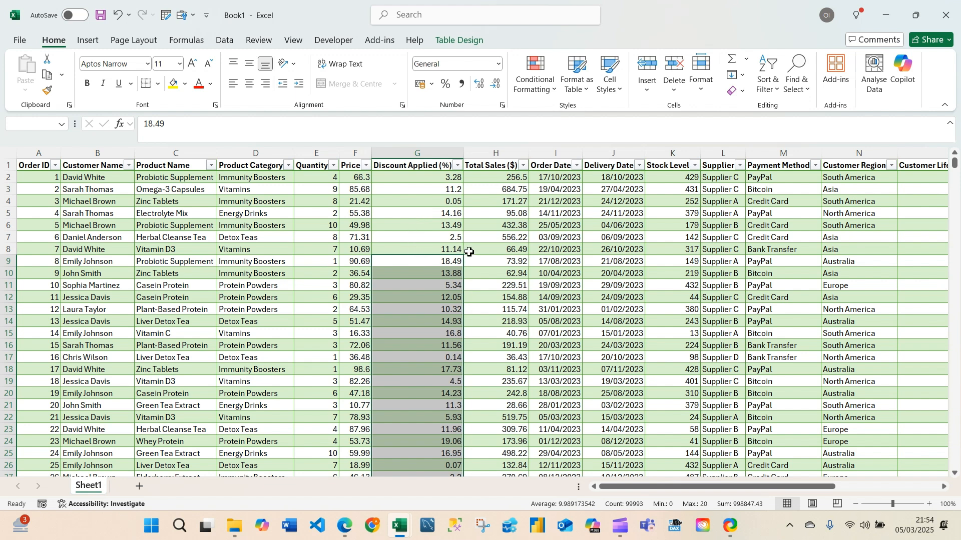
# - Select G9:I9 and extend the selection down to the last row of the table
pyautogui.click(487, 262)
pyautogui.click(419, 264)
pyautogui.moveTo(419, 264); pyautogui.dragTo(570, 261)
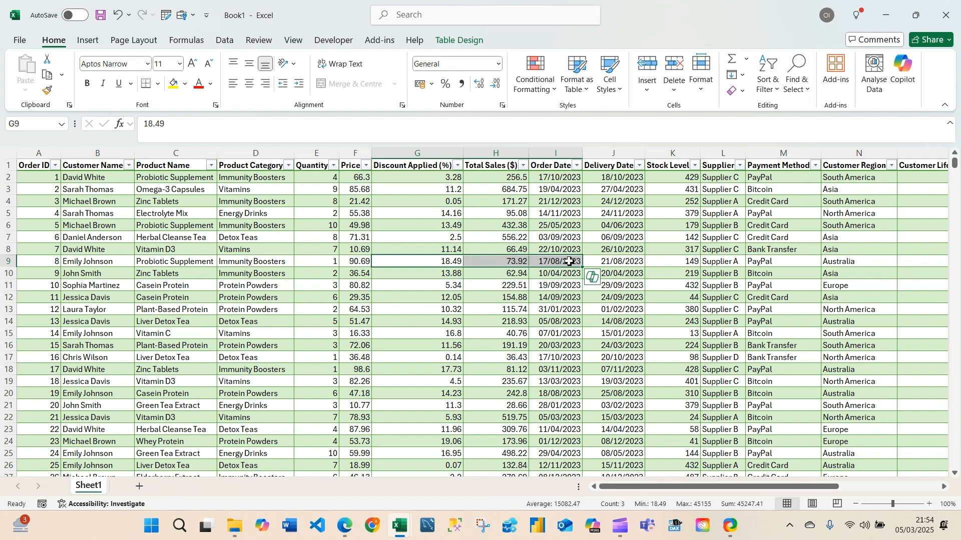
pyautogui.hotkey('ctrl', 'shift', 'Down')
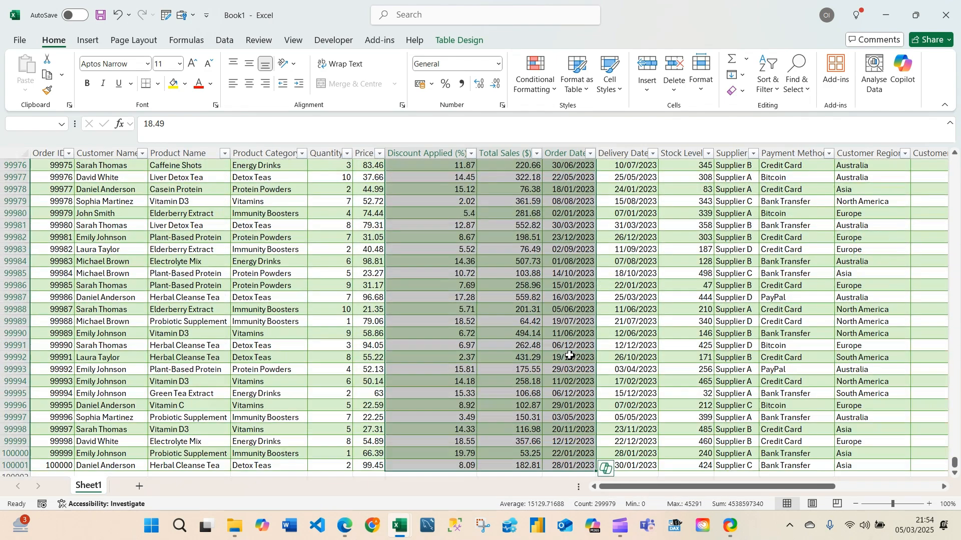
# - Select G99975:I99975 near the table's end and extend the selection up to the header row
pyautogui.scroll(6, 570, 356)
pyautogui.click(478, 369)
pyautogui.moveTo(433, 368); pyautogui.dragTo(573, 370)
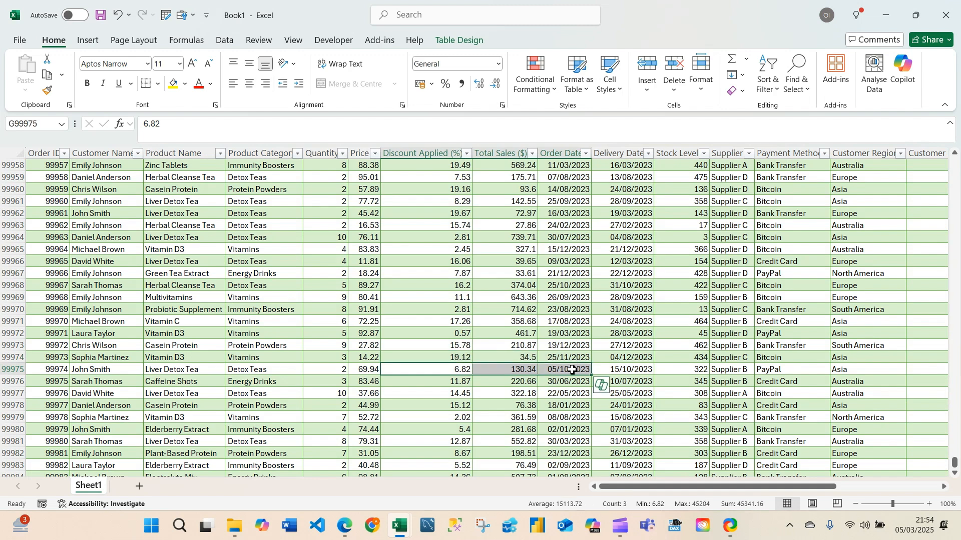
pyautogui.hotkey('ctrl', 'shift', 'Up')
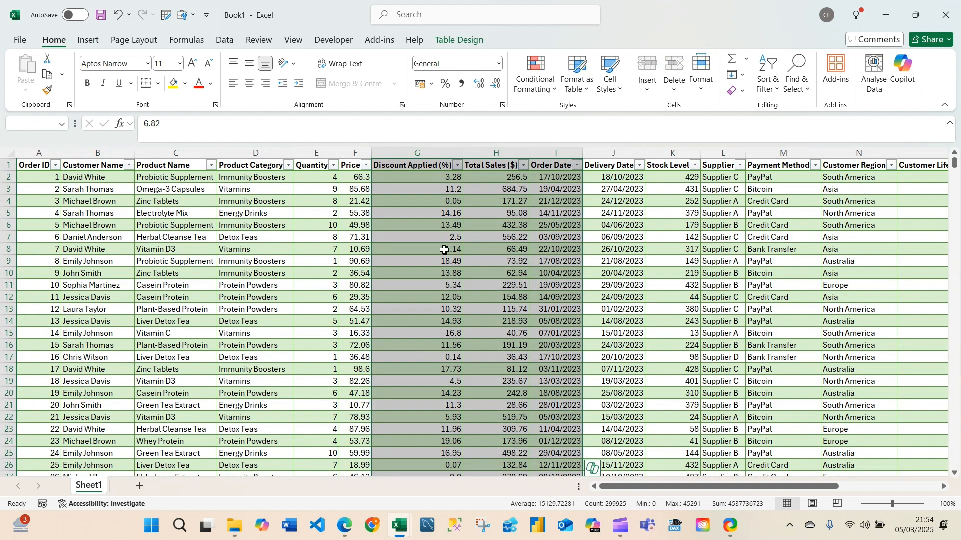
# - Examine the extent of the selected Discount Applied (%) through Order Date cells at both ends of the table
pyautogui.moveTo(956, 164); pyautogui.dragTo(928, 373)
pyautogui.moveTo(919, 424); pyautogui.dragTo(915, 469)
pyautogui.scroll(3, 427, 310)
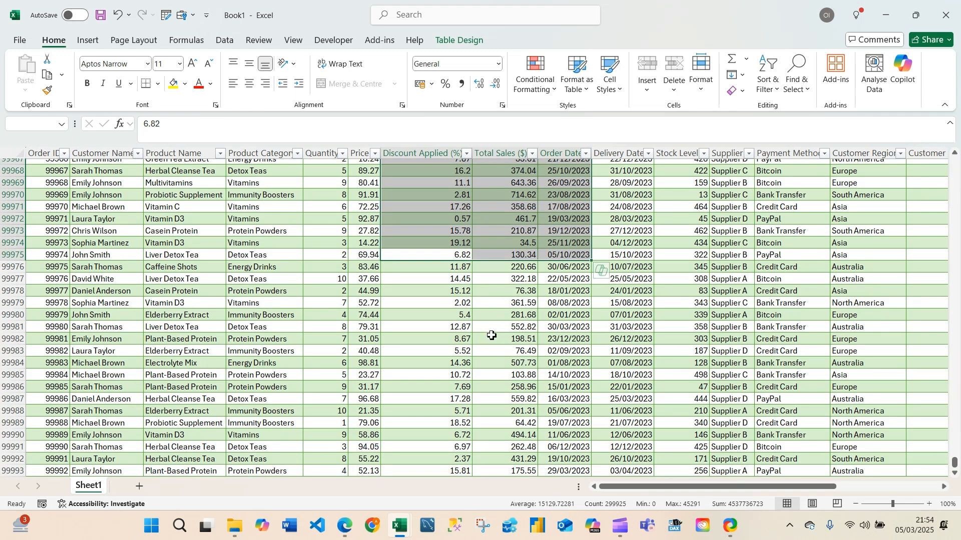
pyautogui.scroll(-3, 490, 332)
pyautogui.scroll(2, 498, 307)
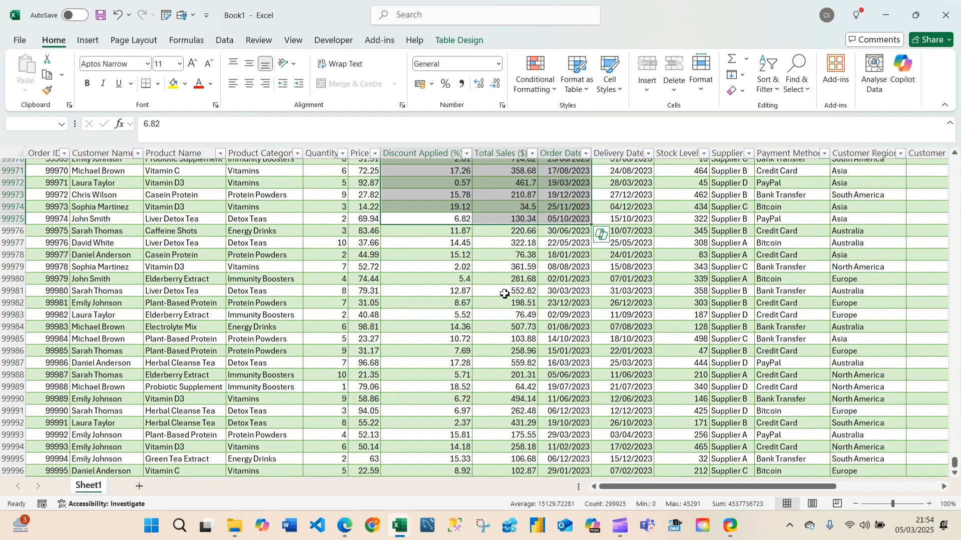
pyautogui.scroll(-2, 509, 383)
pyautogui.scroll(2, 513, 362)
pyautogui.moveTo(956, 463); pyautogui.dragTo(955, 162)
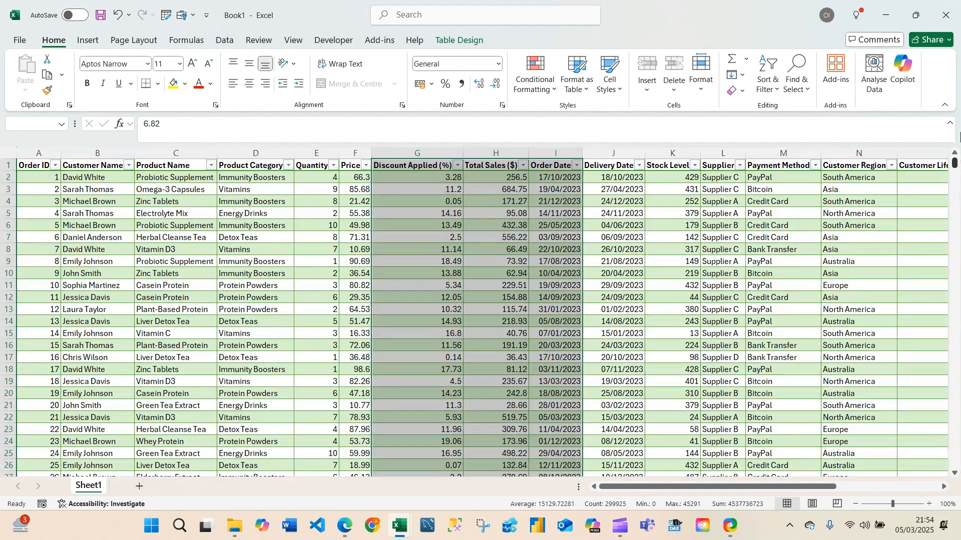
pyautogui.click(566, 285)
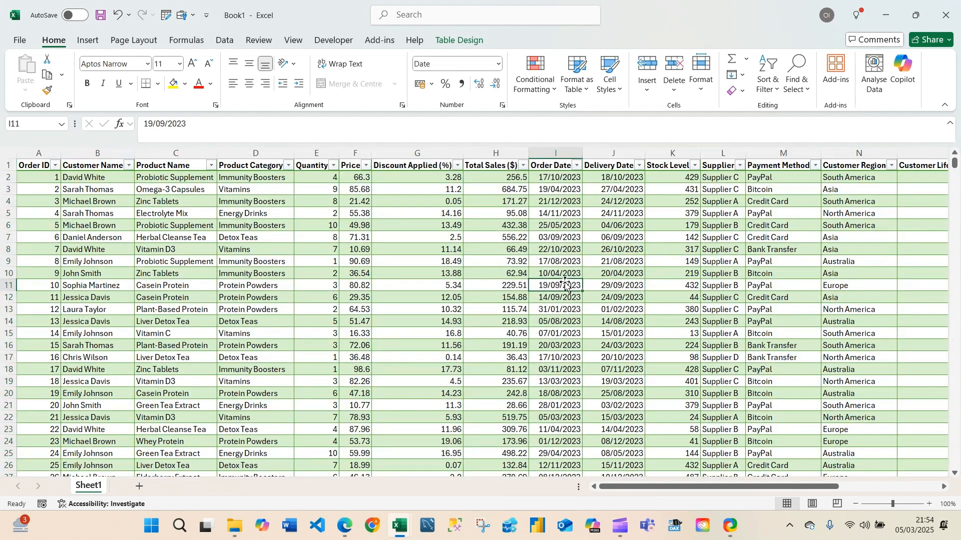
pyautogui.click(511, 333)
pyautogui.click(434, 310)
pyautogui.click(489, 311)
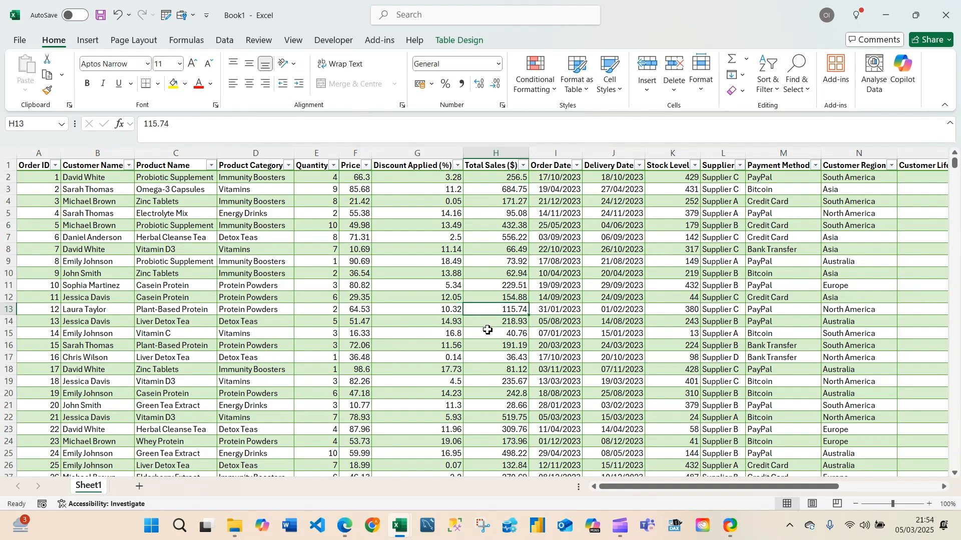
pyautogui.click(492, 325)
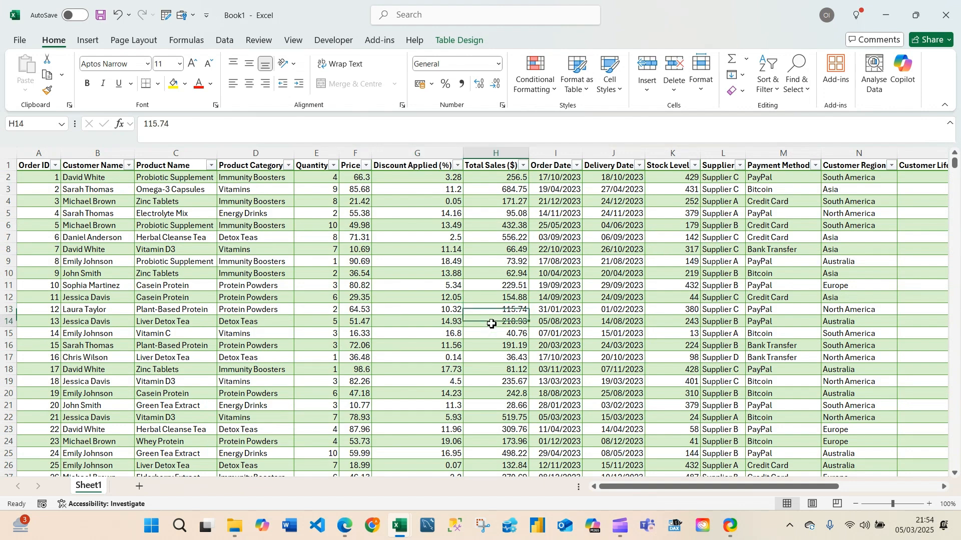
pyautogui.click(422, 349)
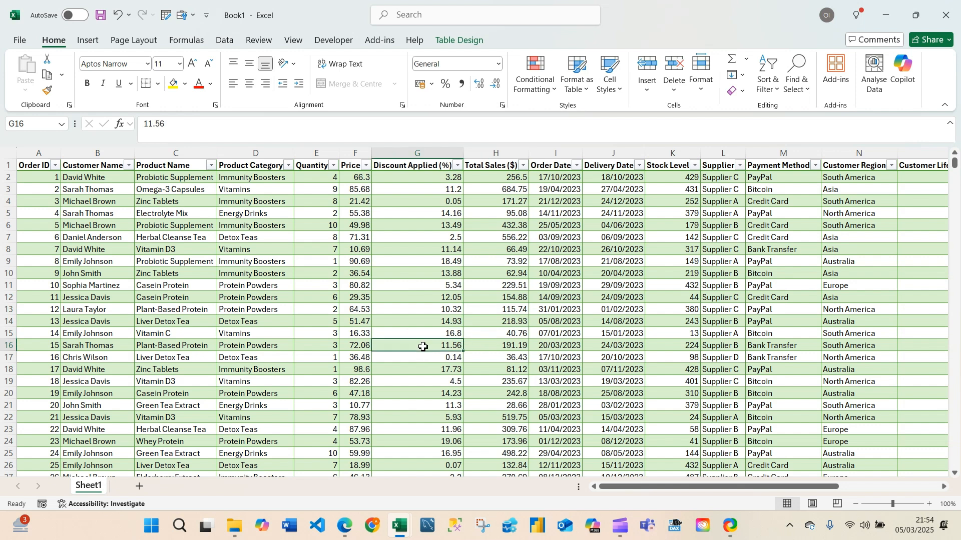
pyautogui.click(503, 345)
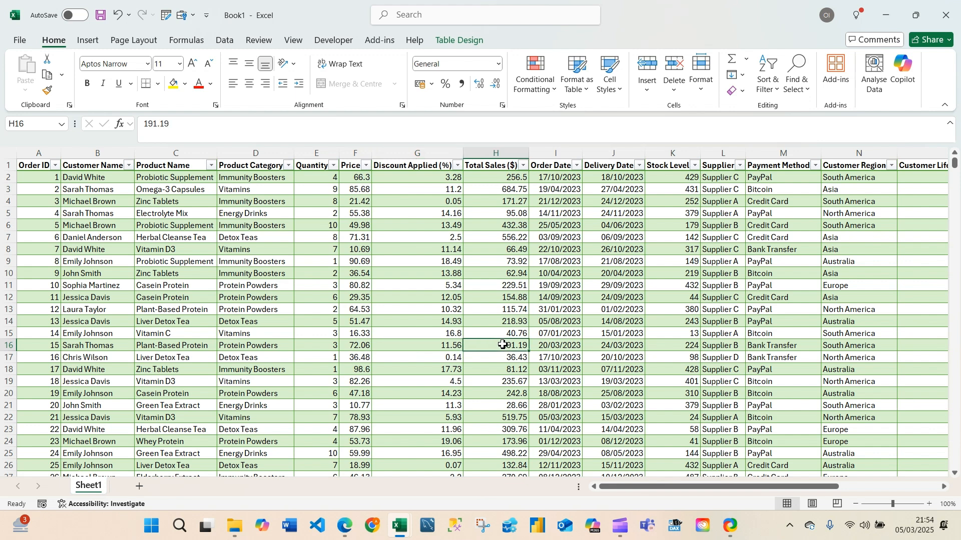
pyautogui.click(439, 350)
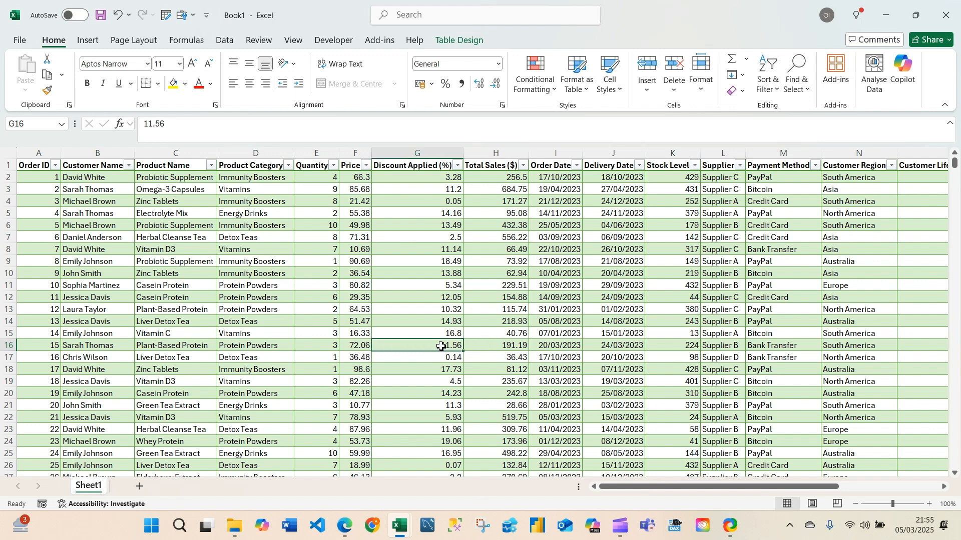
pyautogui.click(503, 349)
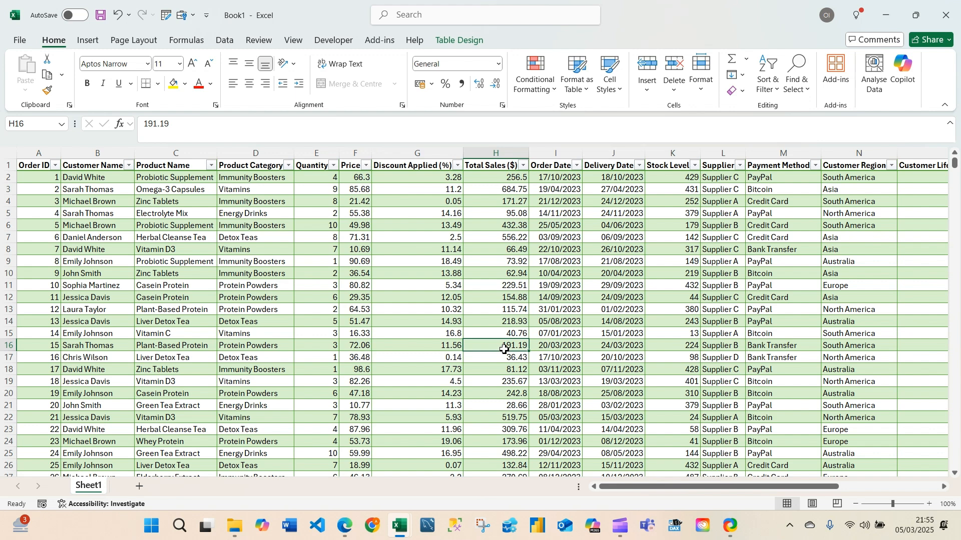
pyautogui.click(437, 349)
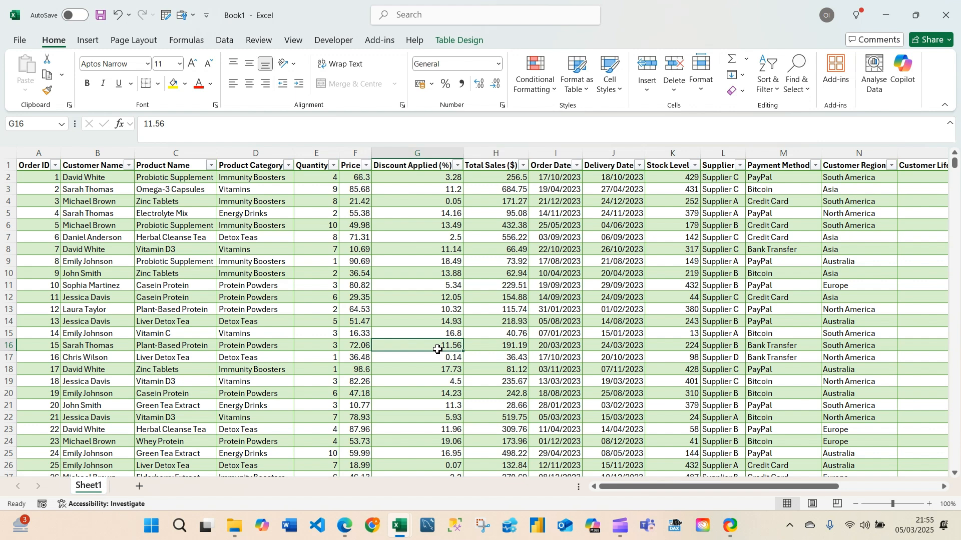
pyautogui.click(487, 345)
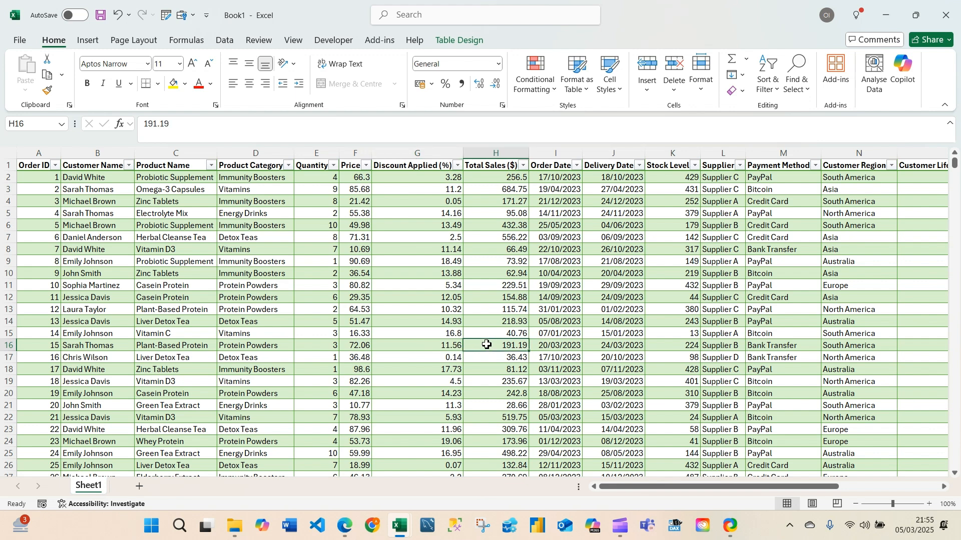
pyautogui.click(425, 346)
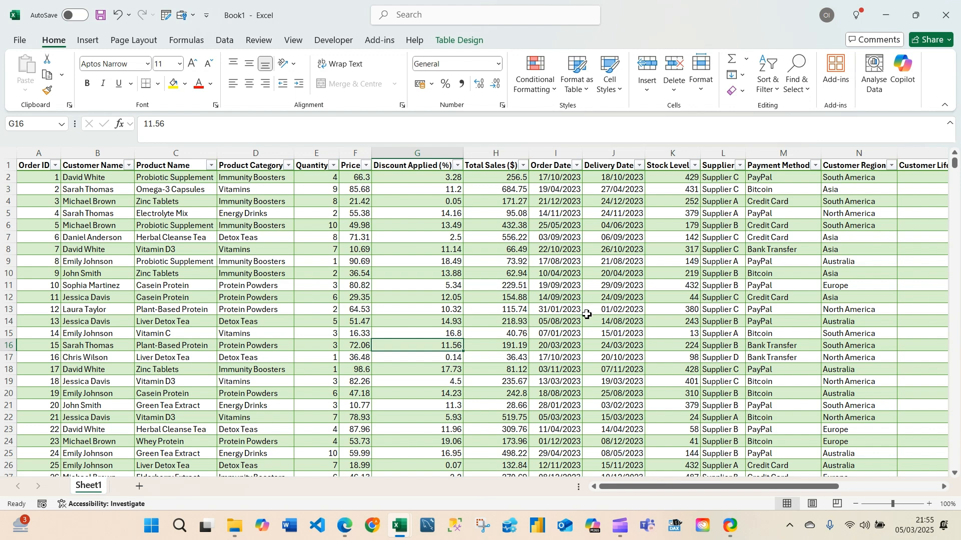
pyautogui.click(512, 347)
pyautogui.click(443, 350)
pyautogui.click(502, 348)
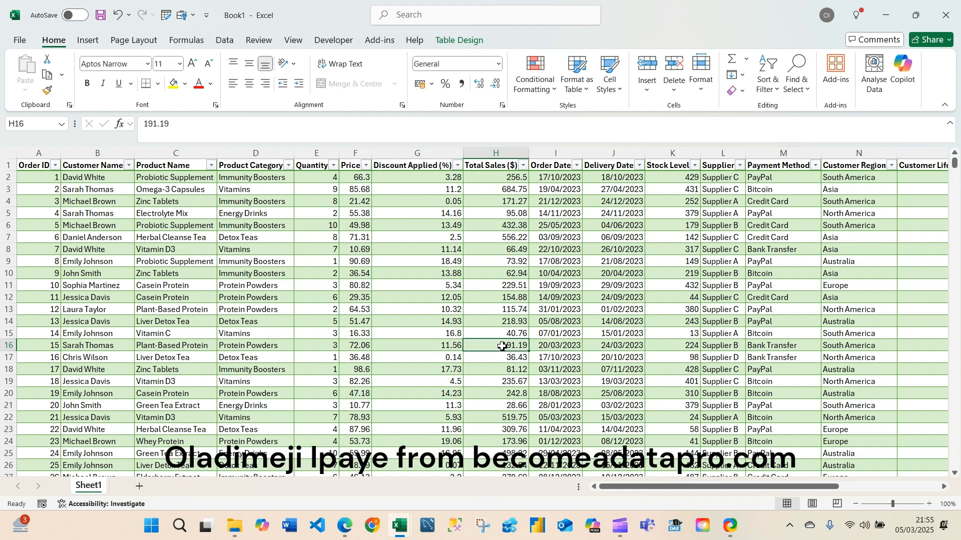